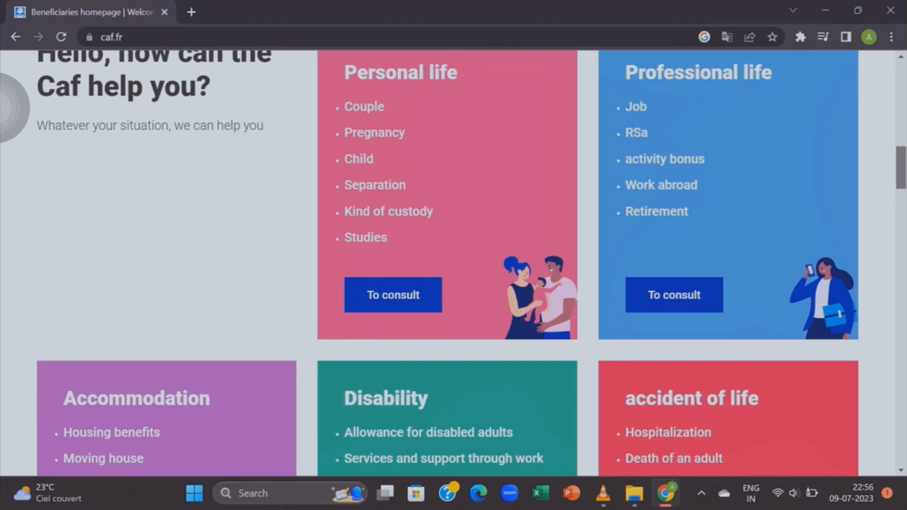
Step: Go from the caf.fr homepage to the 'My account' login page in the header
scroll(454, 262, down, 9)
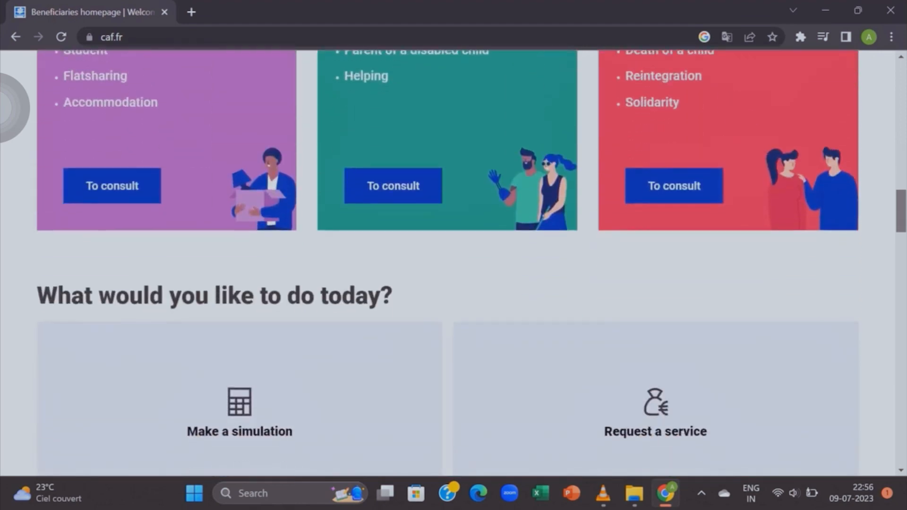
scroll(453, 262, down, 4)
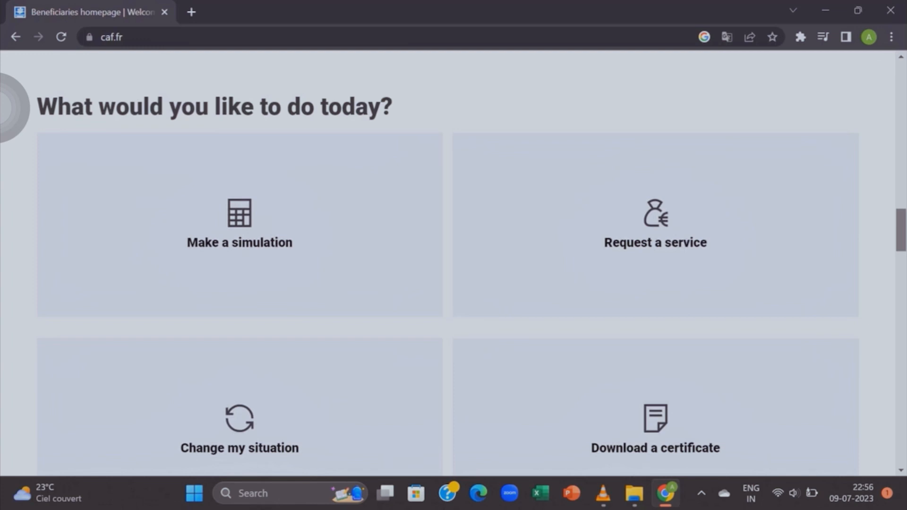
scroll(454, 263, up, 20)
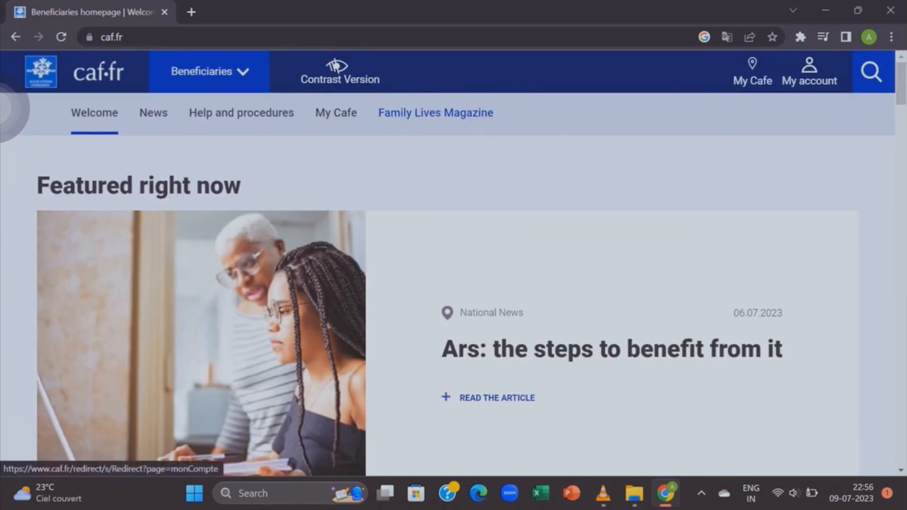
click(809, 71)
Step: Scroll down the login page to the 'Create my account' option
scroll(453, 283, up, 2)
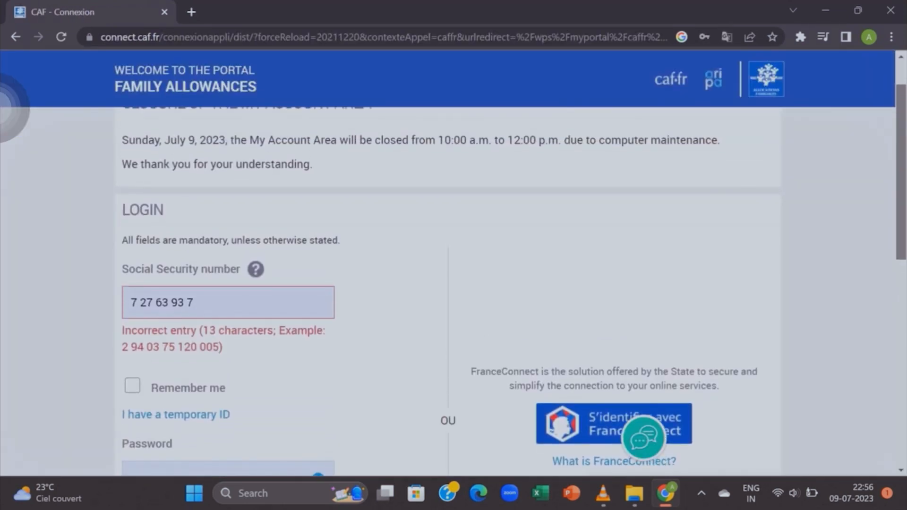
scroll(454, 284, down, 2)
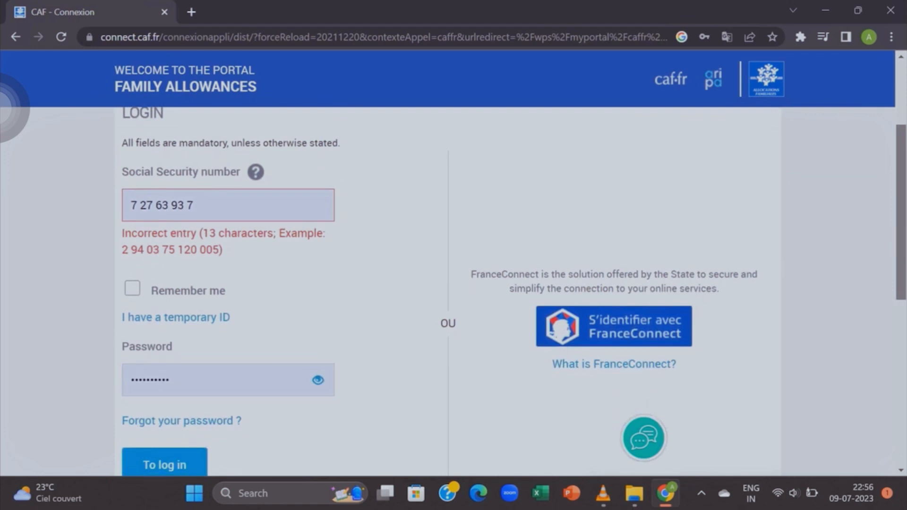
scroll(453, 284, down, 4)
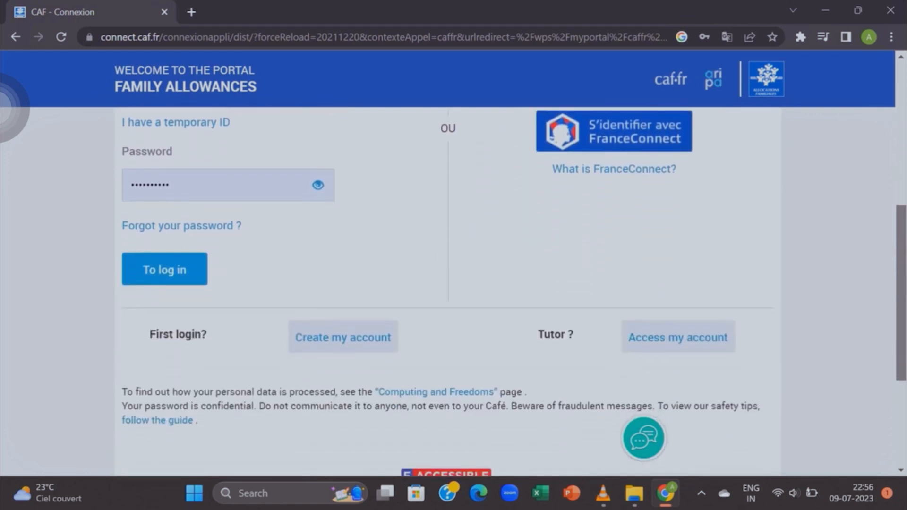
scroll(454, 284, down, 1)
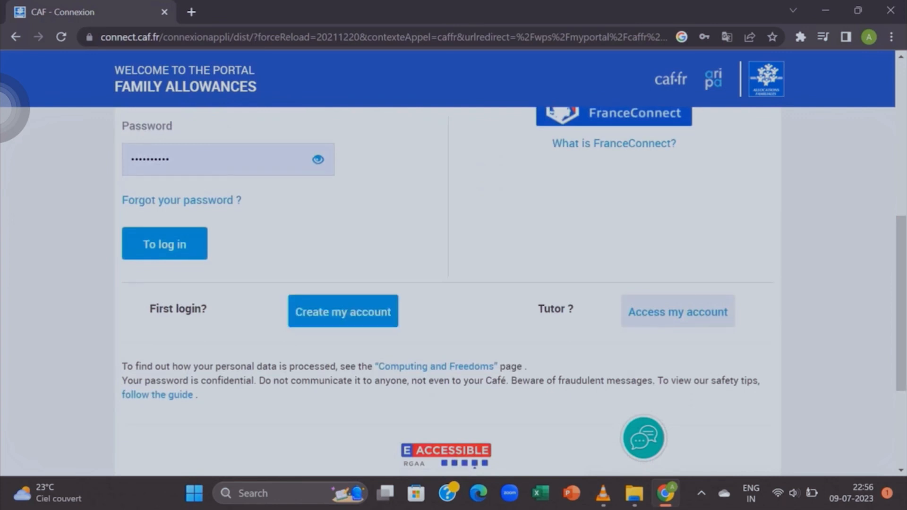
Step: Open 'Create my account' and review the First Connection routes for beneficiaries, non-beneficiaries and dependents
click(343, 311)
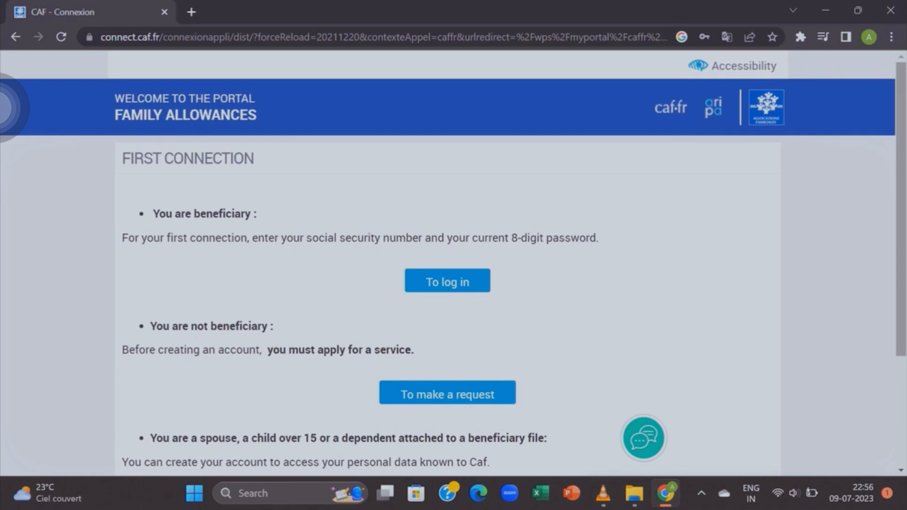
scroll(453, 272, down, 1)
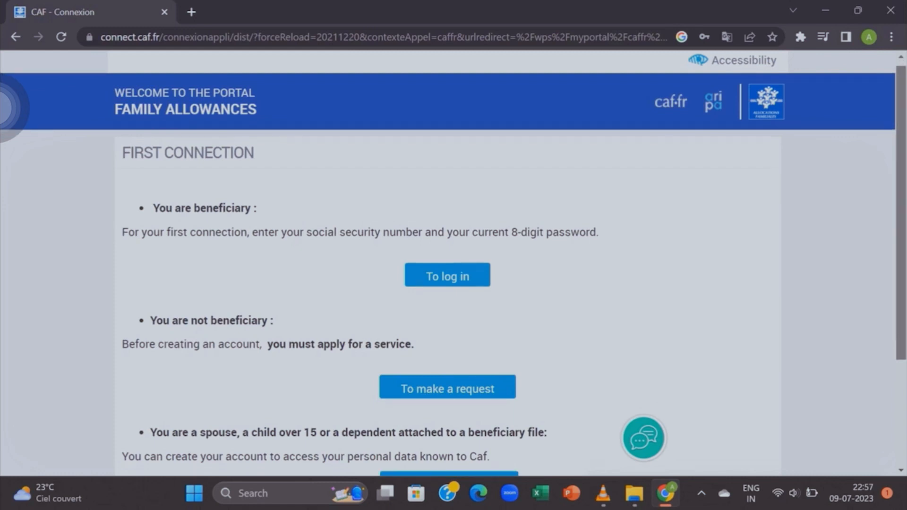
scroll(453, 272, down, 1)
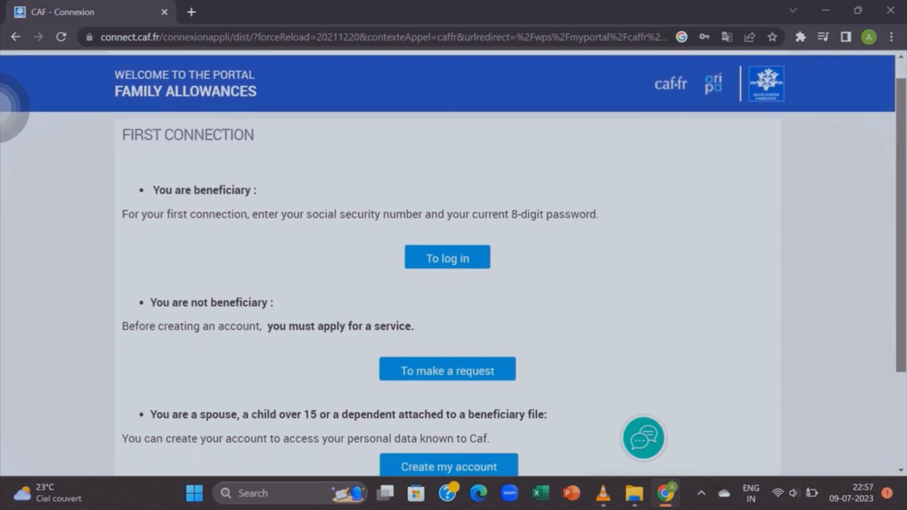
scroll(453, 272, down, 1)
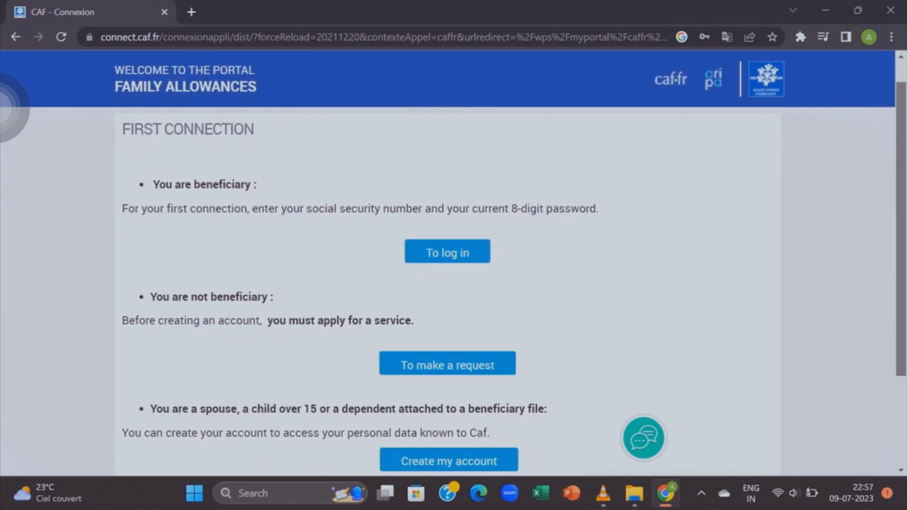
scroll(453, 272, down, 1)
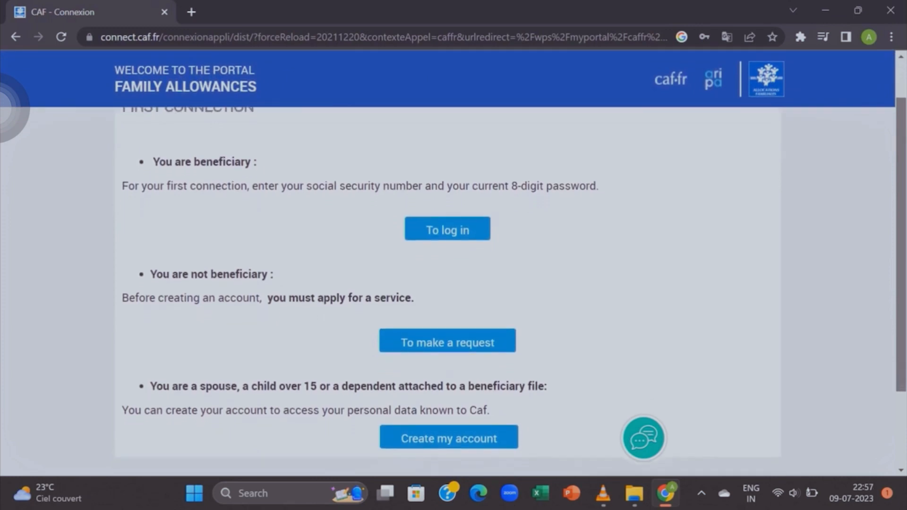
scroll(454, 272, down, 3)
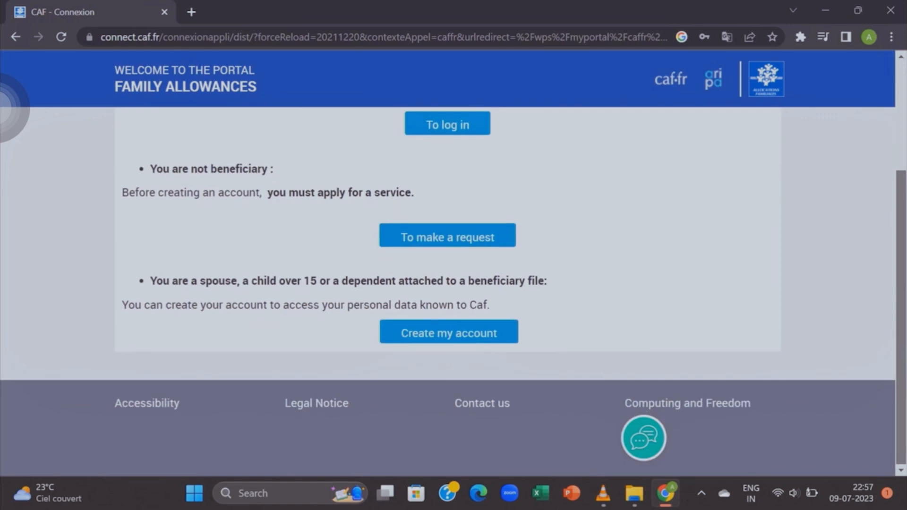
scroll(454, 272, up, 2)
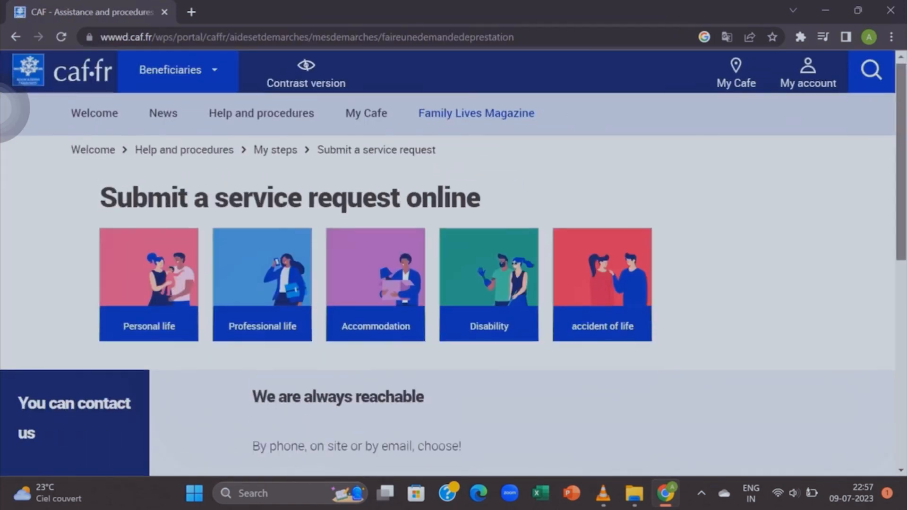
Step: Show the Accommodation services from the services page
scroll(453, 272, down, 2)
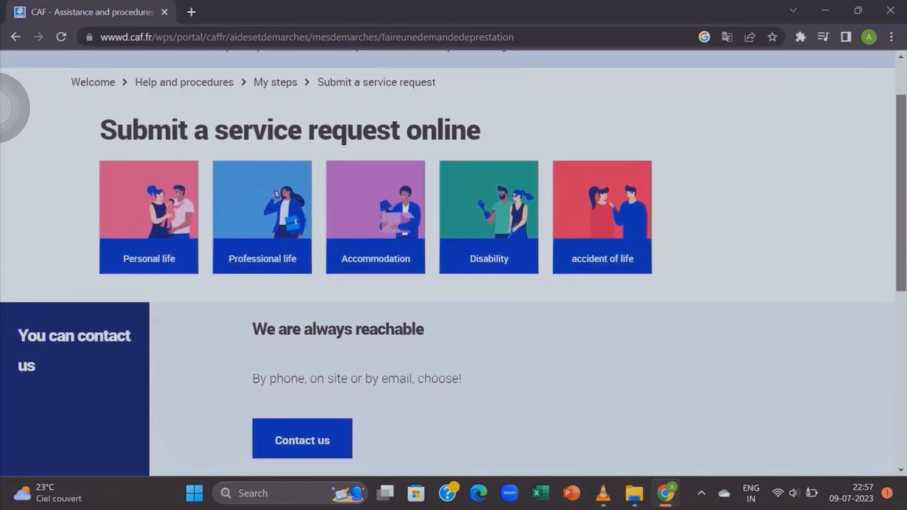
scroll(454, 255, down, 1)
scroll(454, 255, up, 2)
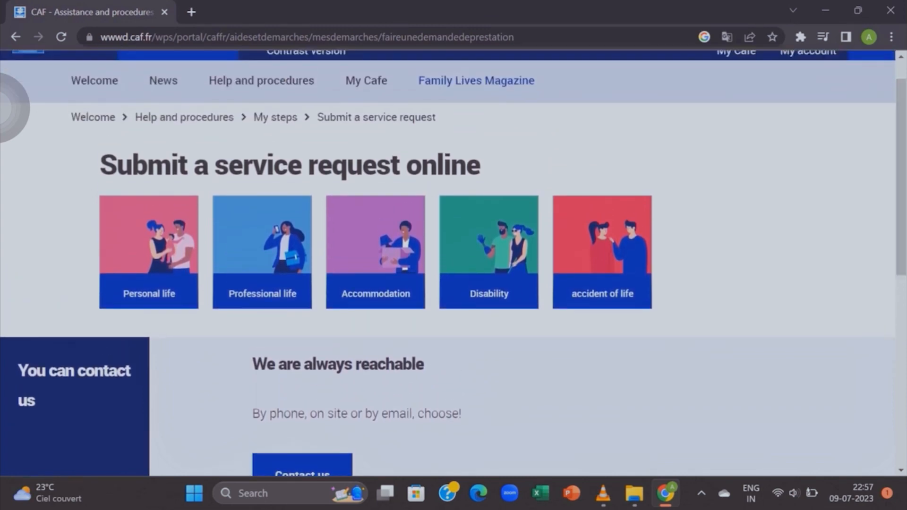
click(381, 286)
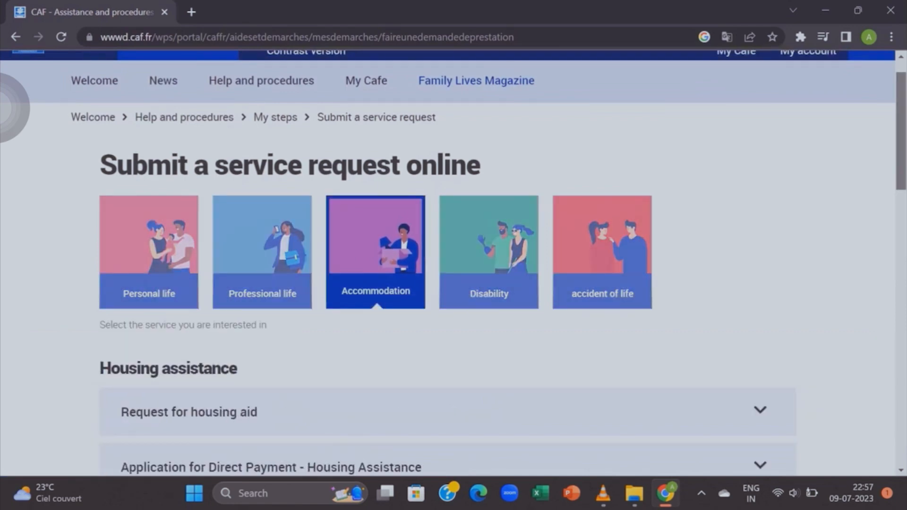
Step: Expand 'Request for housing aid' and choose 'Make a request'
scroll(454, 263, down, 3)
scroll(453, 263, down, 3)
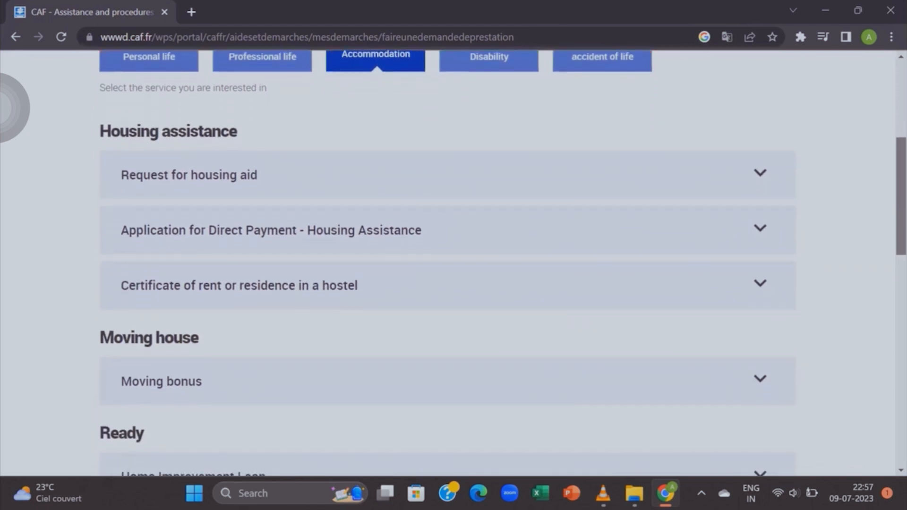
click(189, 175)
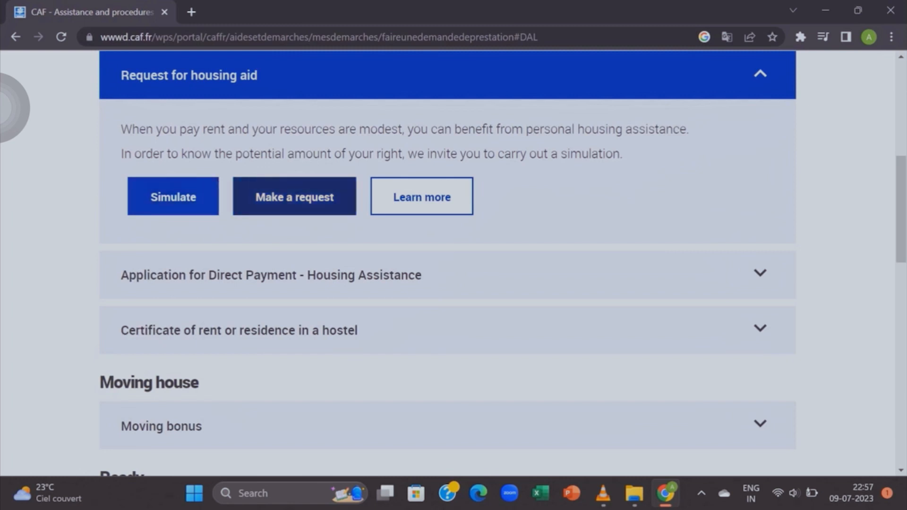
click(295, 197)
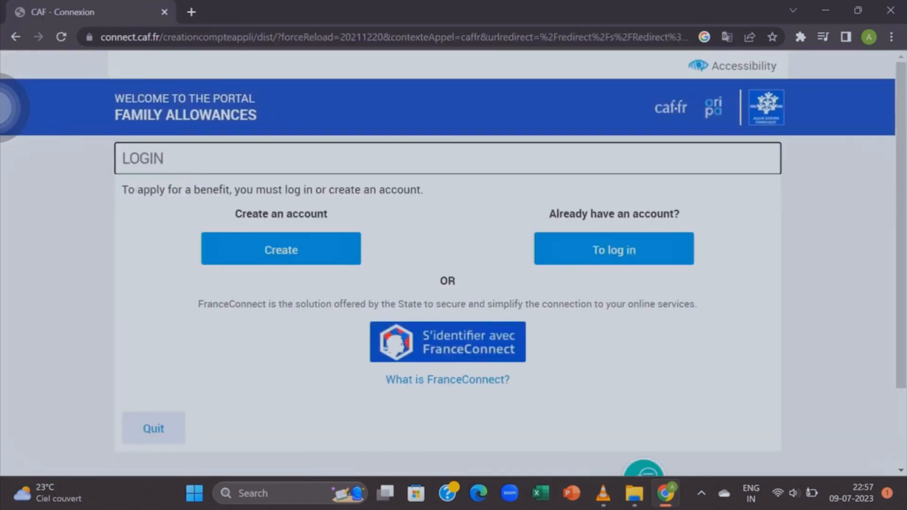
Step: Choose Create on the login portal and begin the account creation steps
scroll(453, 265, down, 1)
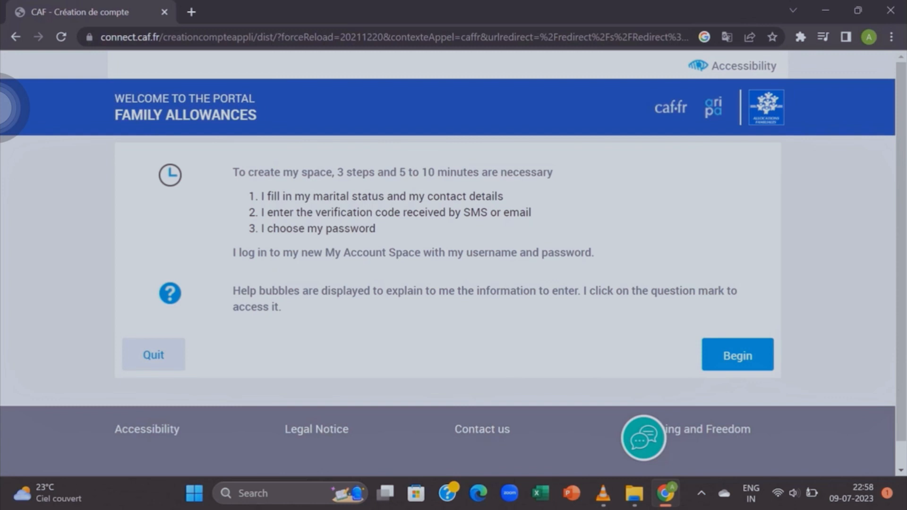
click(737, 355)
scroll(453, 262, down, 1)
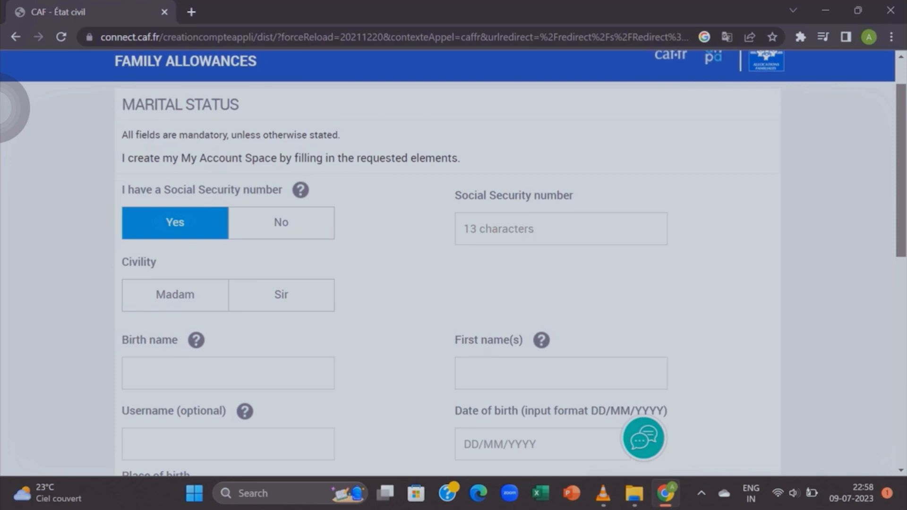
Step: Enter the applicant's birth name and first name on the Marital Status form
scroll(454, 263, down, 1)
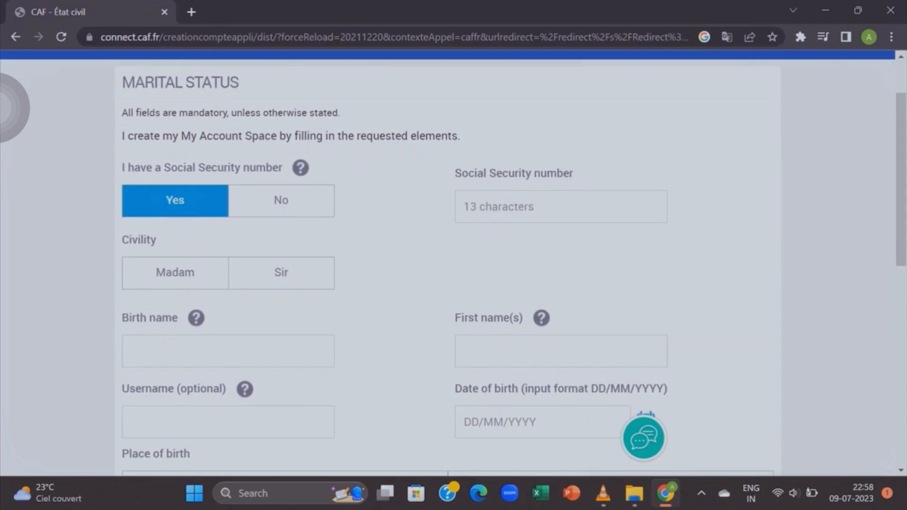
drag(124, 168, 285, 168)
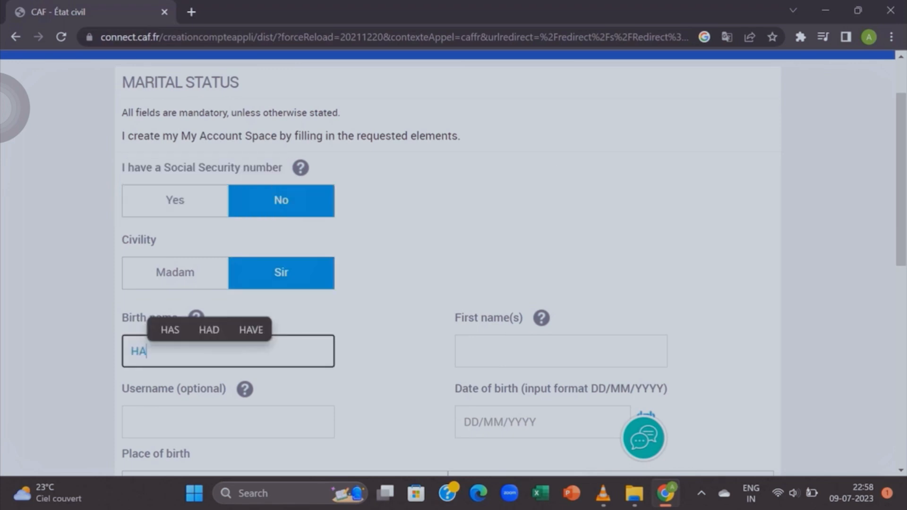
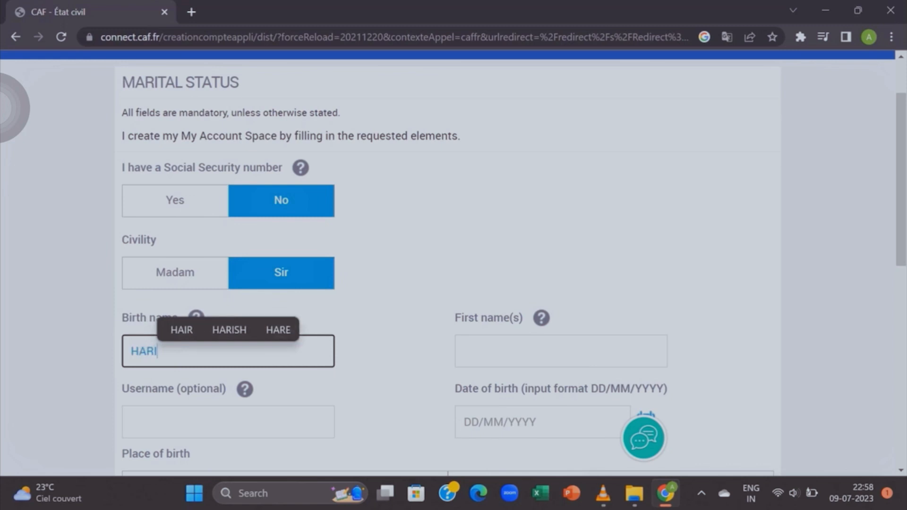
click(561, 351)
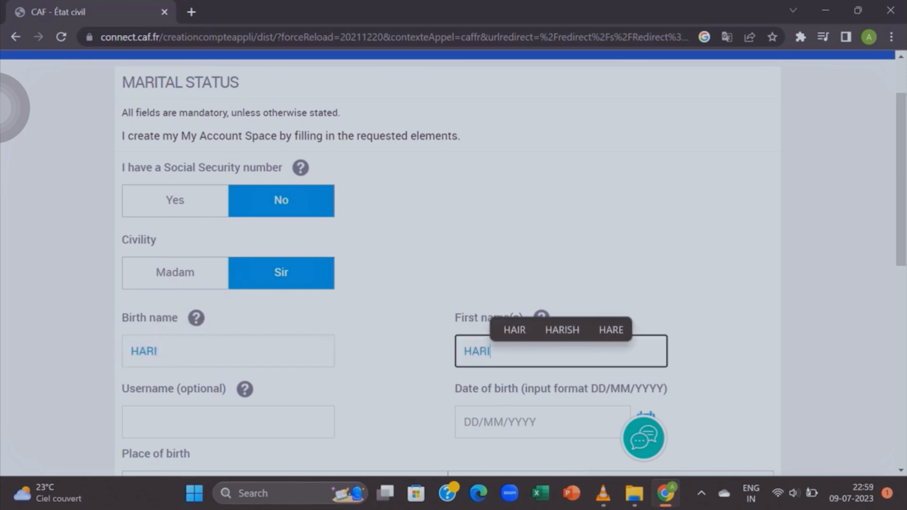
Step: Set the date of birth to 31/12/1999 using the calendar
scroll(454, 263, down, 2)
scroll(454, 262, down, 3)
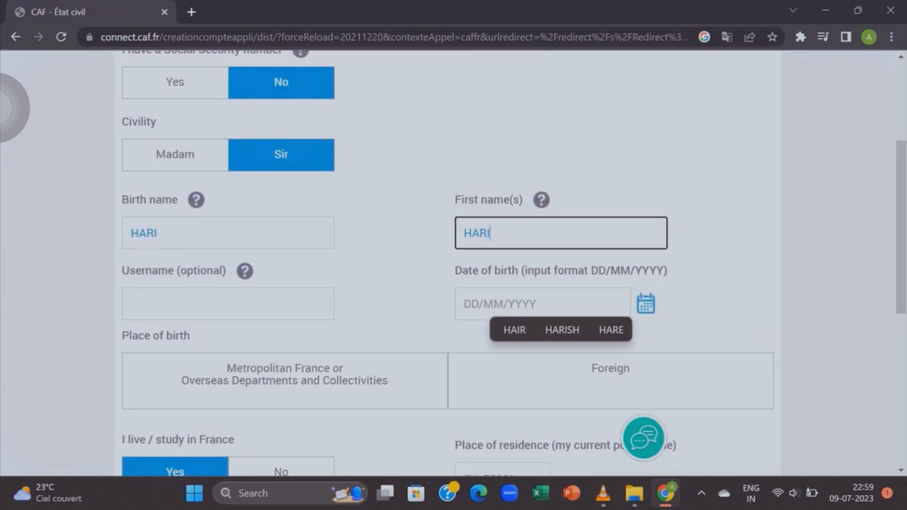
click(520, 304)
click(572, 96)
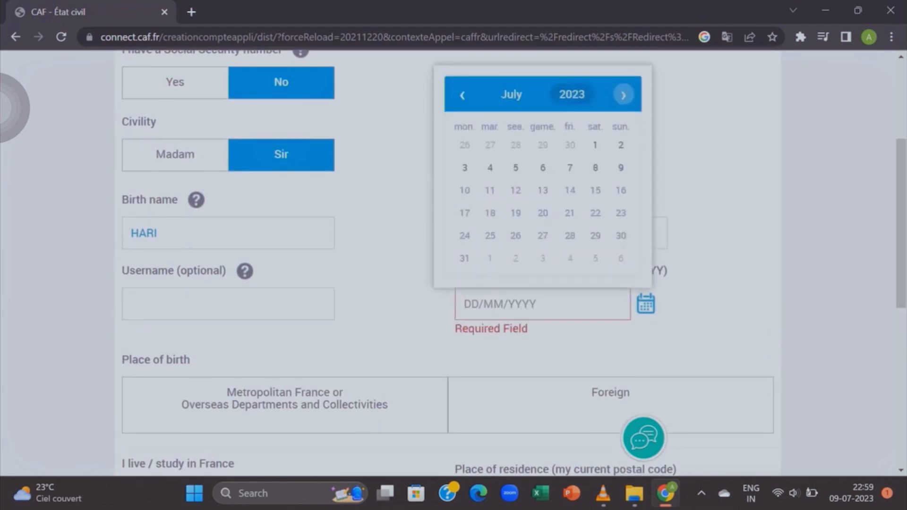
click(462, 97)
click(462, 96)
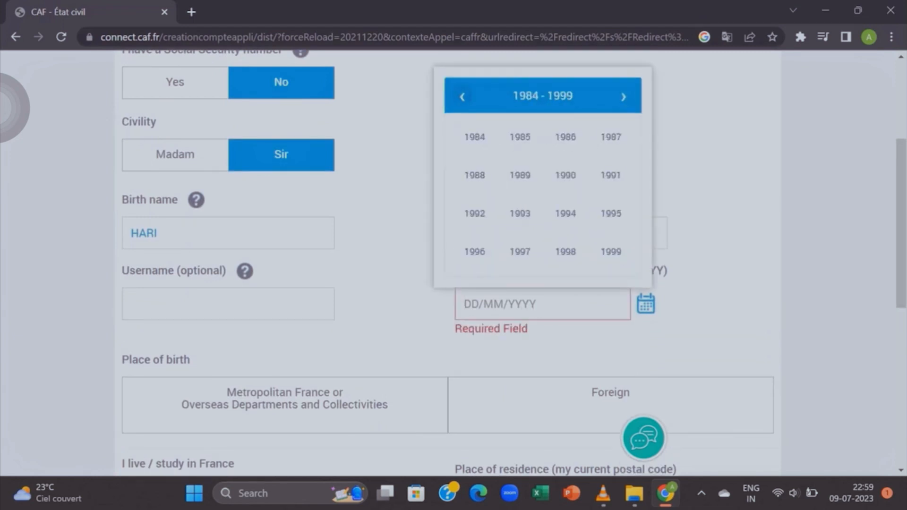
click(611, 252)
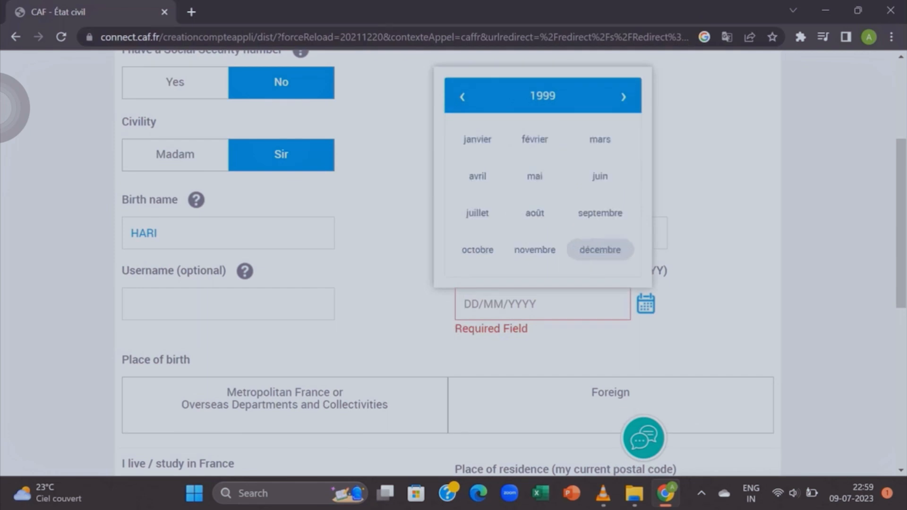
click(600, 250)
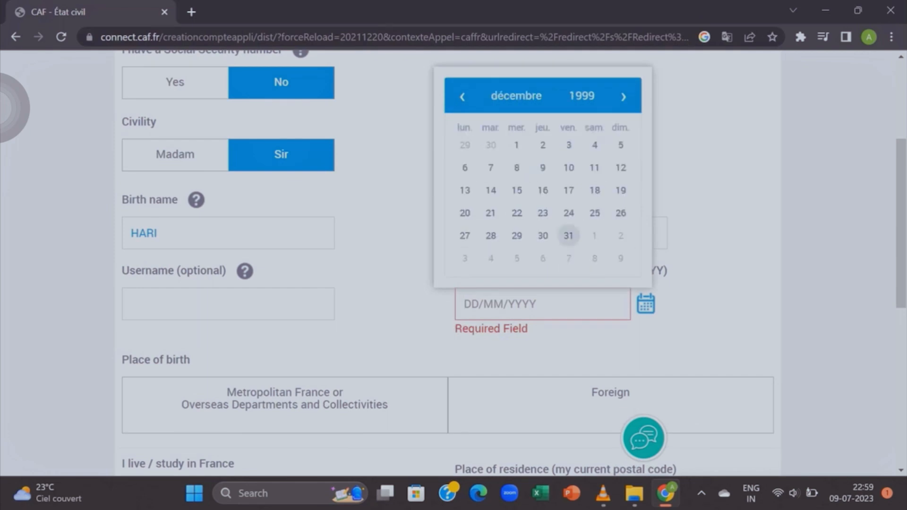
click(569, 235)
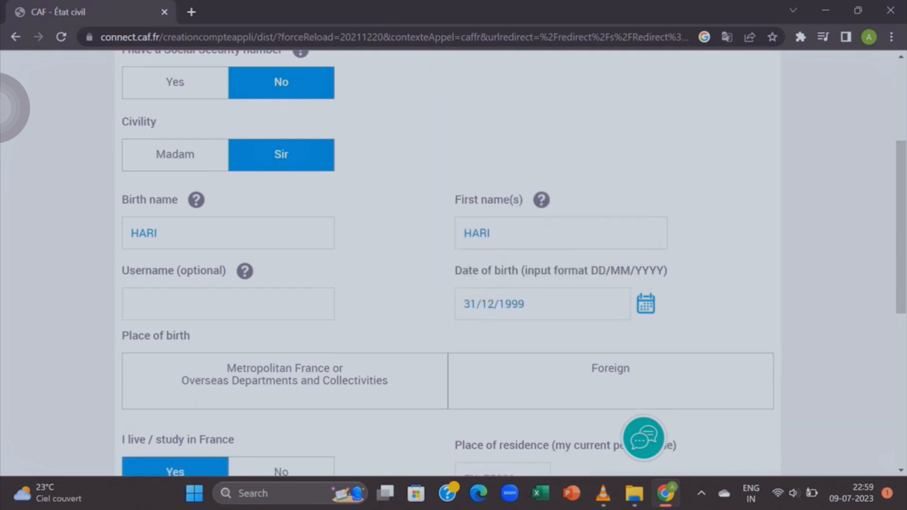
Step: Mark the birthplace as Foreign, with country INDE and city KOCHI
click(611, 381)
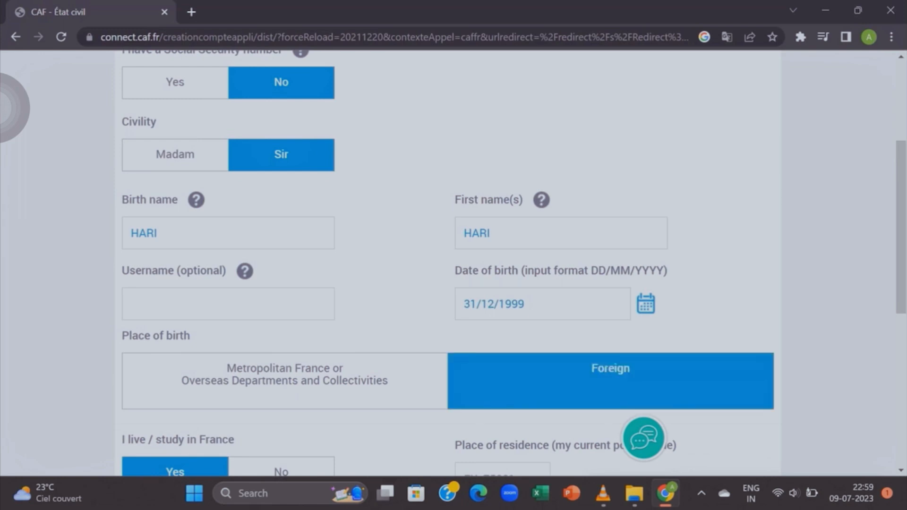
scroll(448, 265, down, 4)
scroll(448, 265, down, 1)
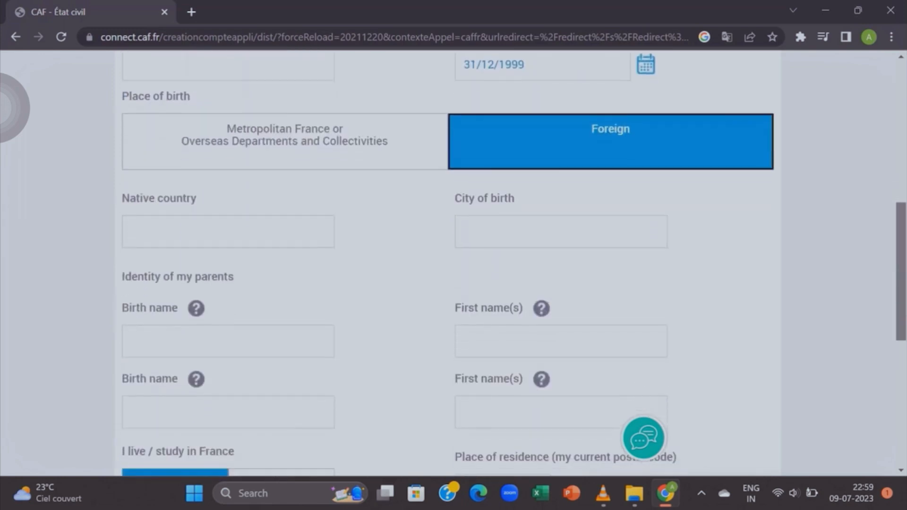
click(228, 232)
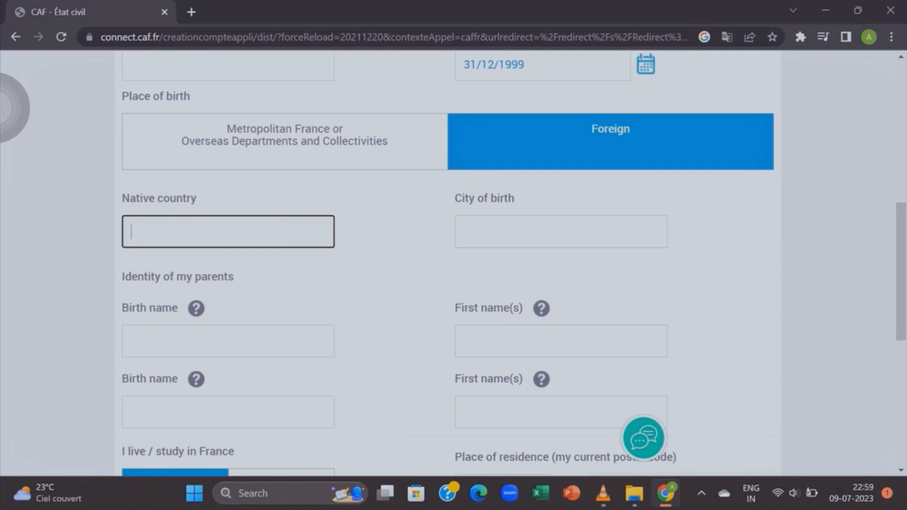
text(INDE)
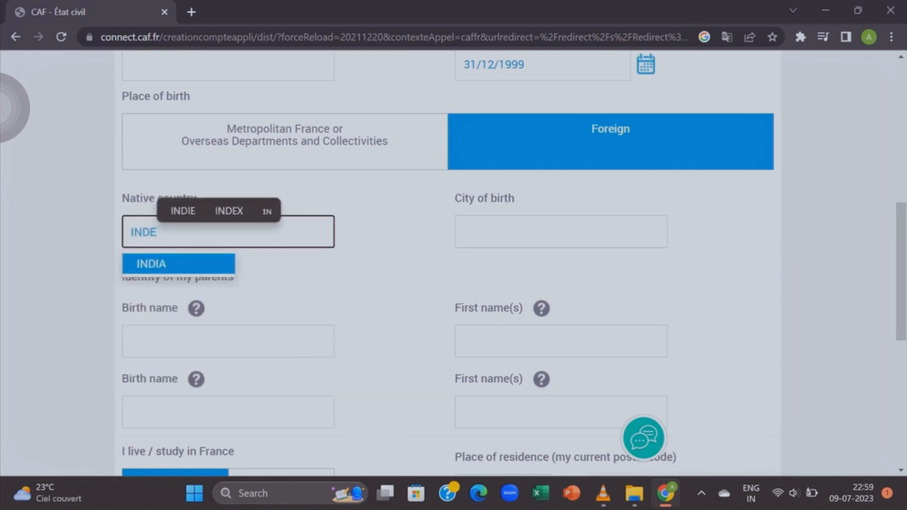
key(Tab)
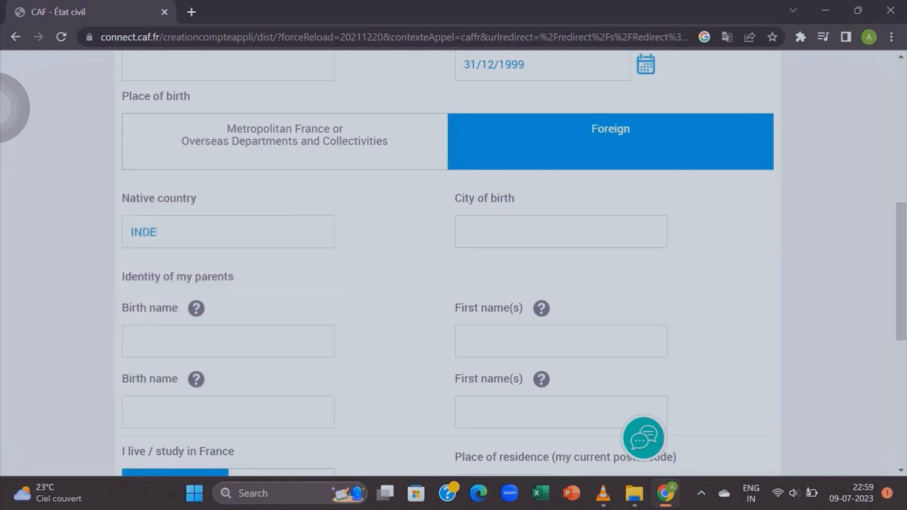
click(561, 232)
text(KOCHI)
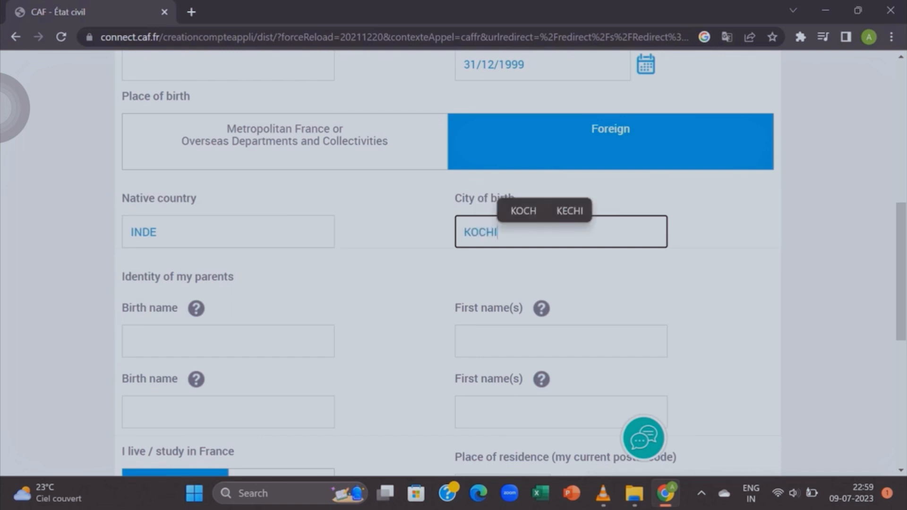
Step: Fill in the parents' birth names and the second parent's first name
click(228, 341)
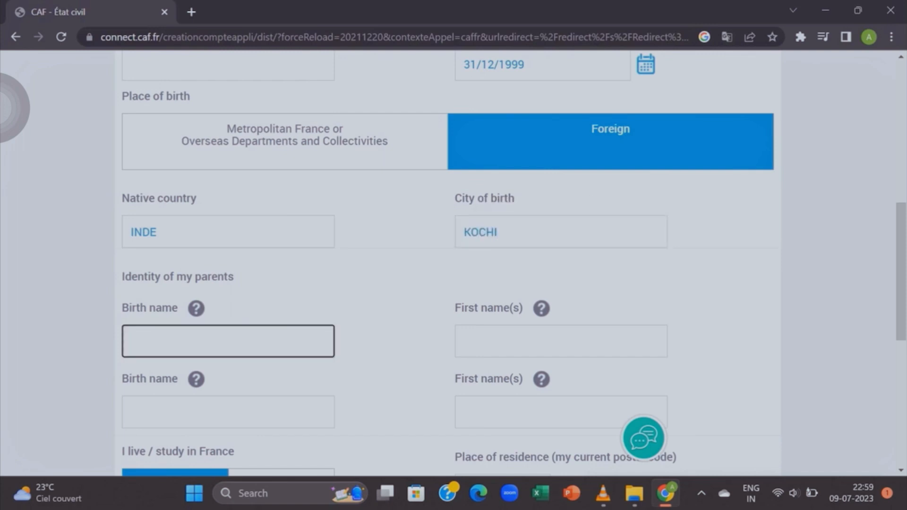
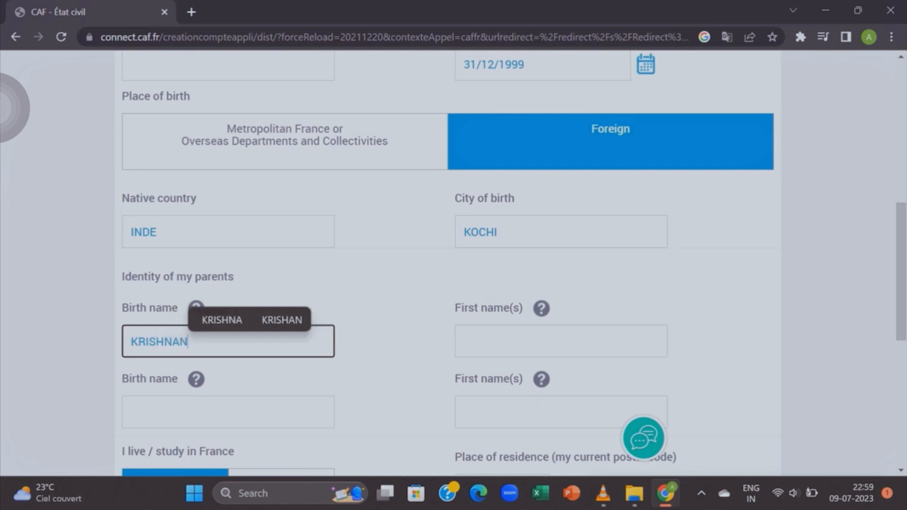
click(228, 412)
text(KRISHNA)
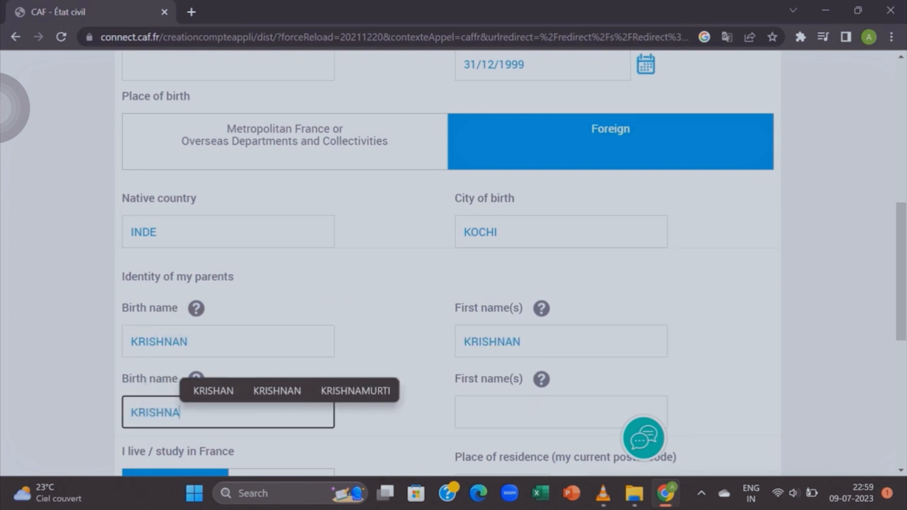
click(561, 412)
text(KRI)
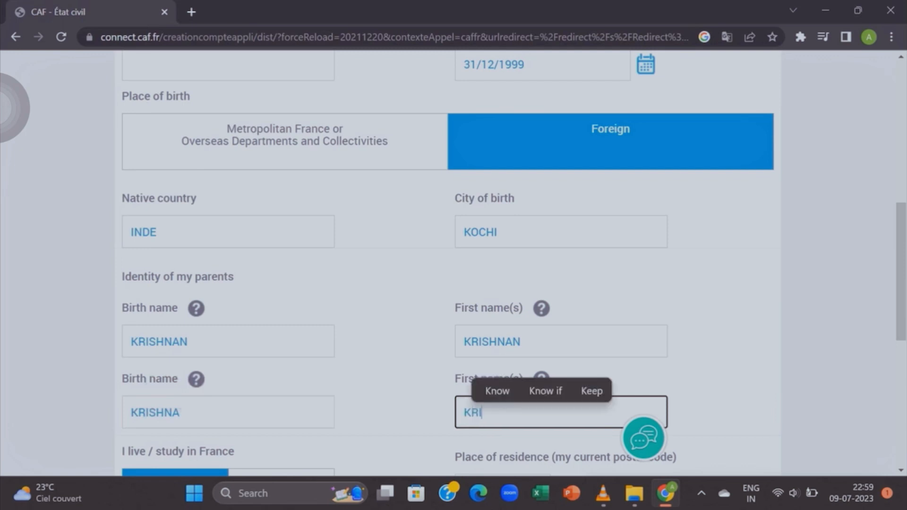
text(SHNA)
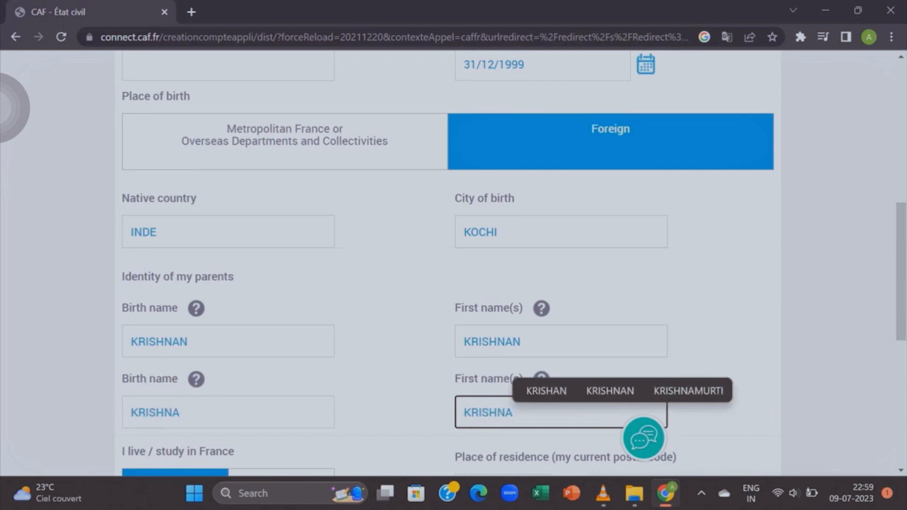
Step: Enter the current postal code and the security-check characters, then submit the form
scroll(454, 265, down, 4)
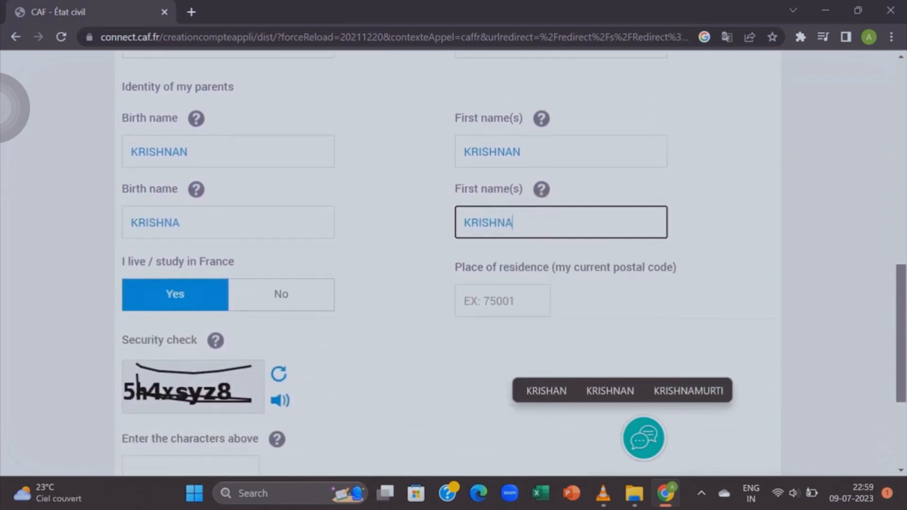
scroll(454, 265, down, 2)
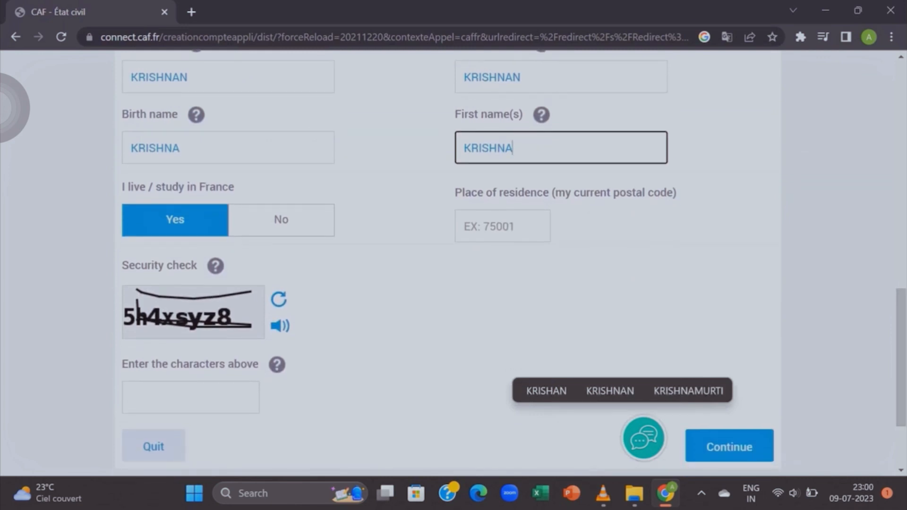
click(502, 226)
text(9)
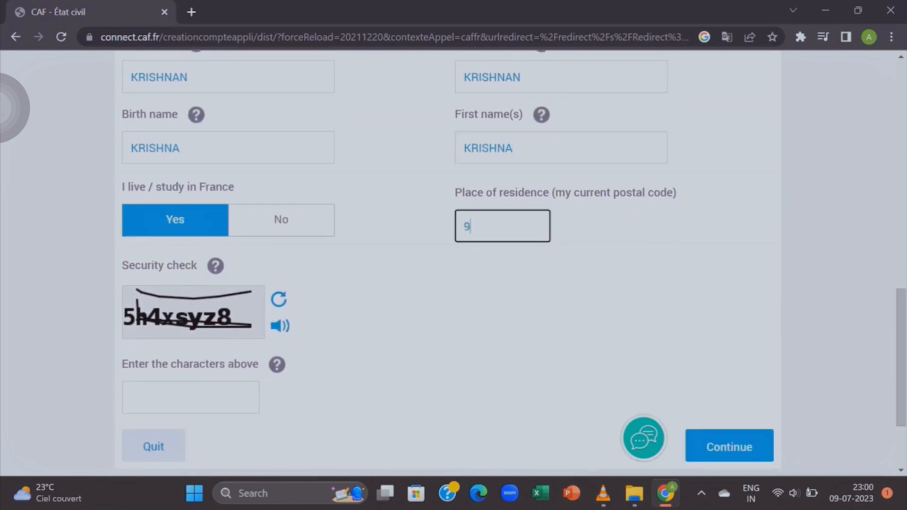
text(2700)
click(190, 397)
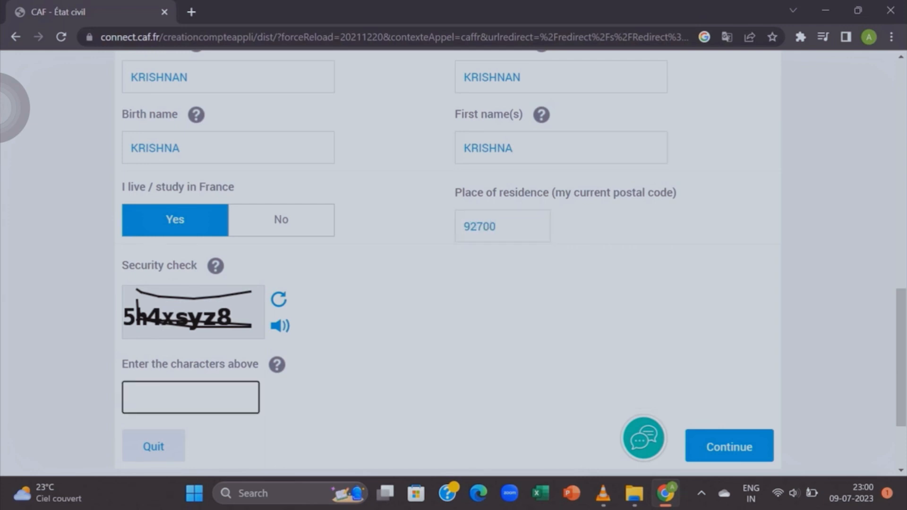
text(5H)
key(BackSpace)
text(h4xsyz8)
scroll(453, 264, down, 3)
key(Return)
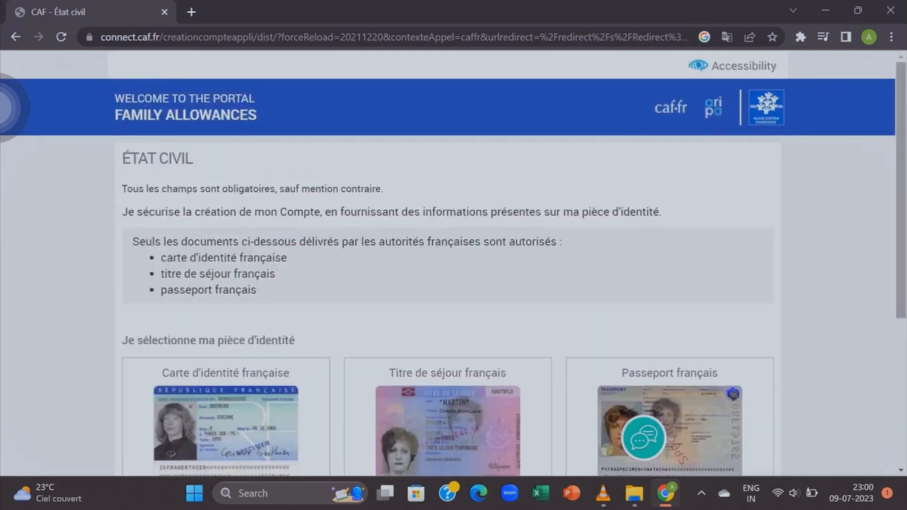
Step: Choose the French residence permit as the identity document and proceed to its details
scroll(454, 263, down, 2)
scroll(454, 262, down, 1)
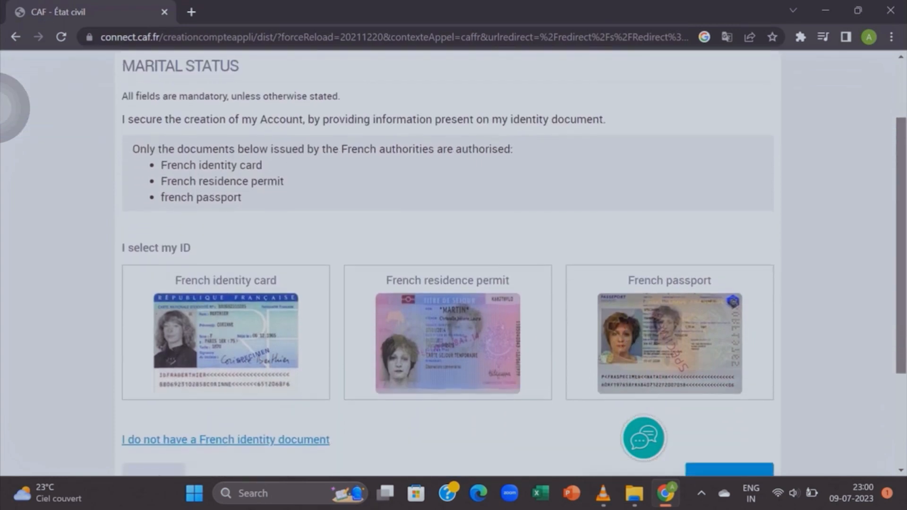
scroll(454, 262, down, 1)
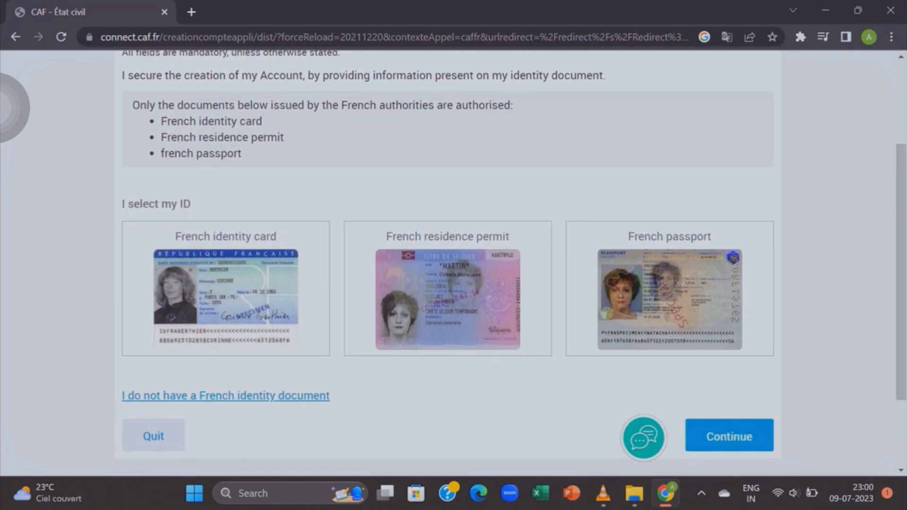
drag(161, 137, 284, 137)
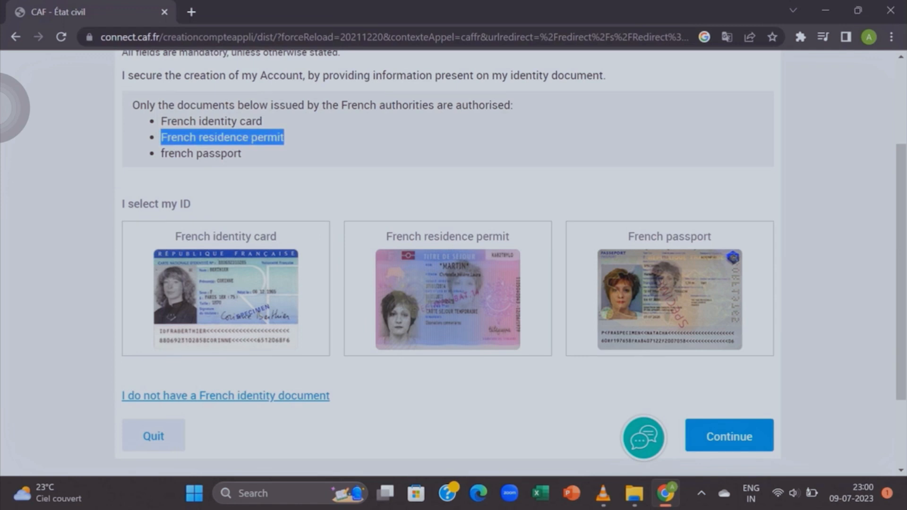
click(447, 288)
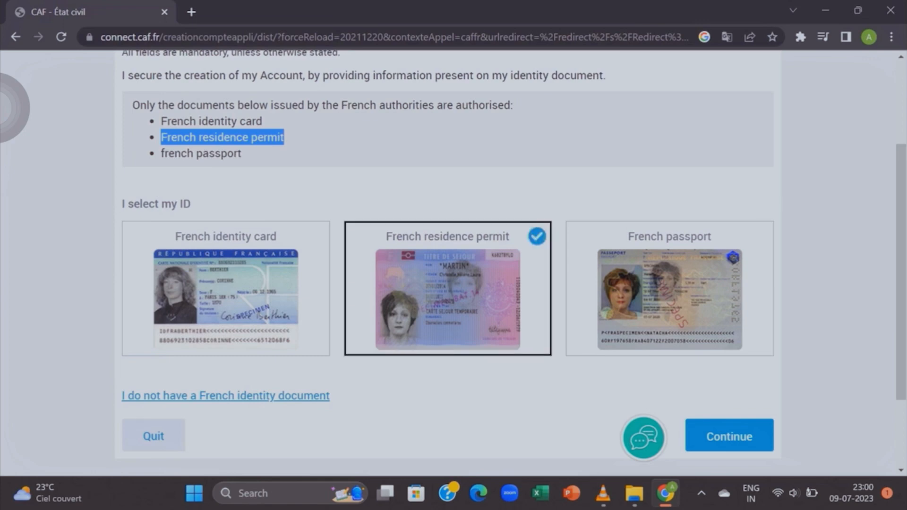
scroll(454, 263, down, 2)
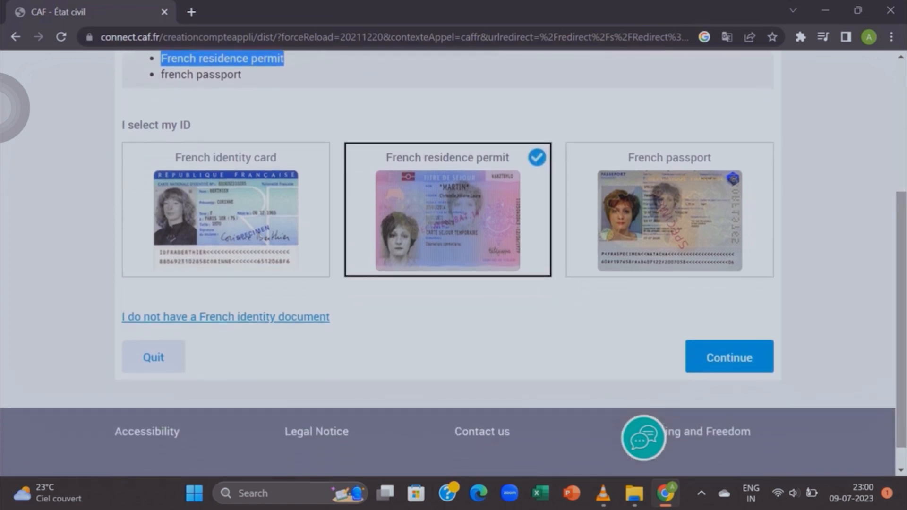
click(729, 357)
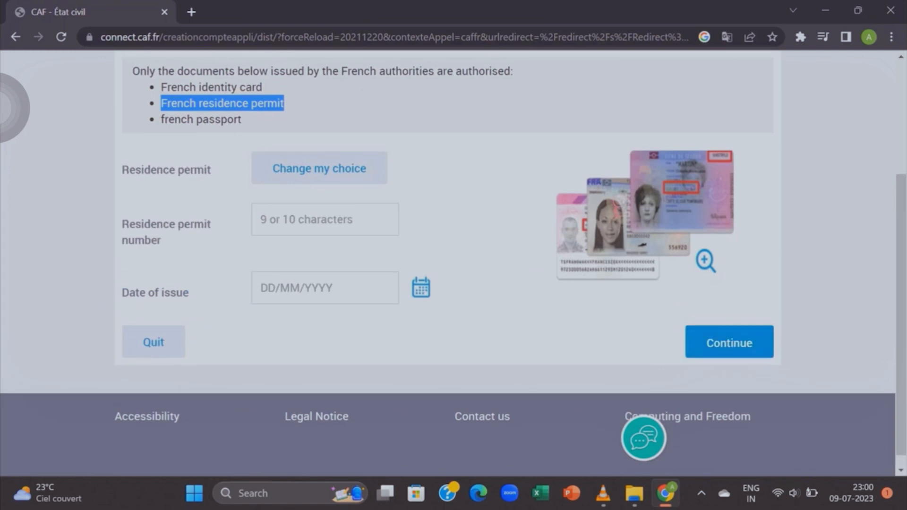
Step: Enter the residence permit number and browse the issue-date calendar back to September 2022
click(325, 220)
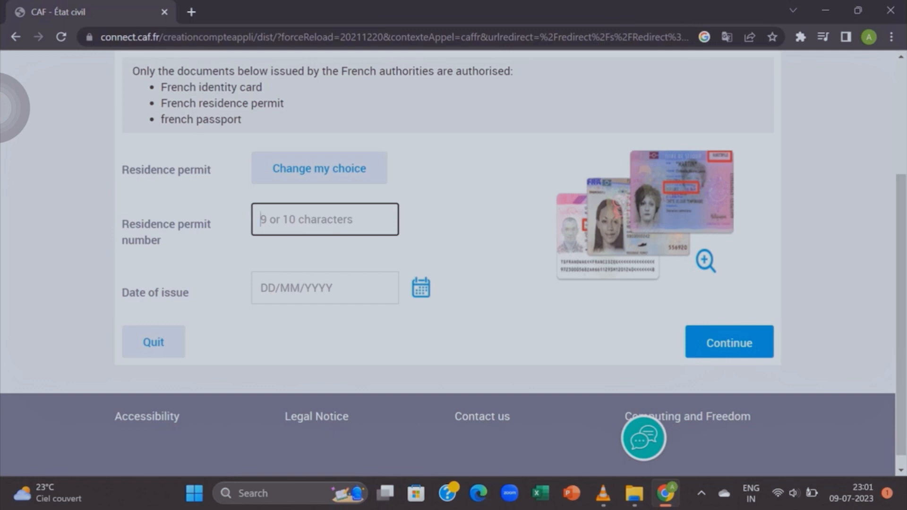
text(1)
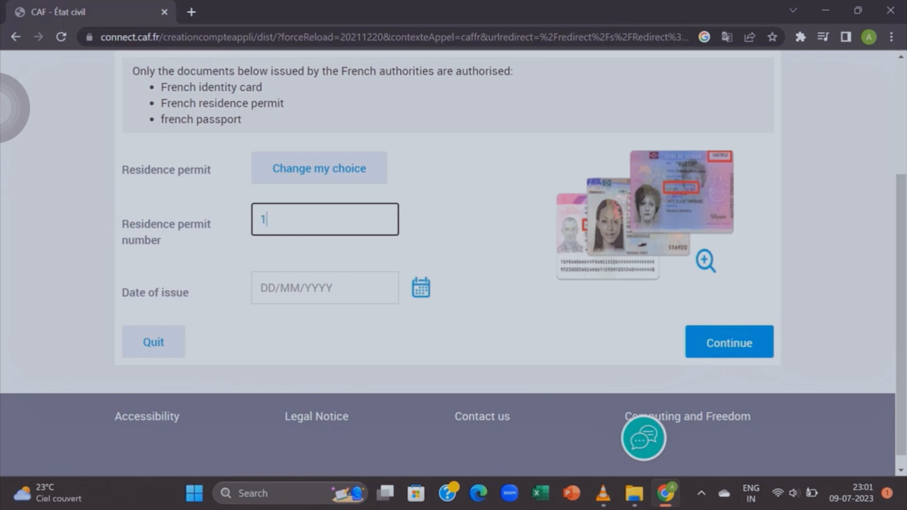
text(23456789)
click(326, 288)
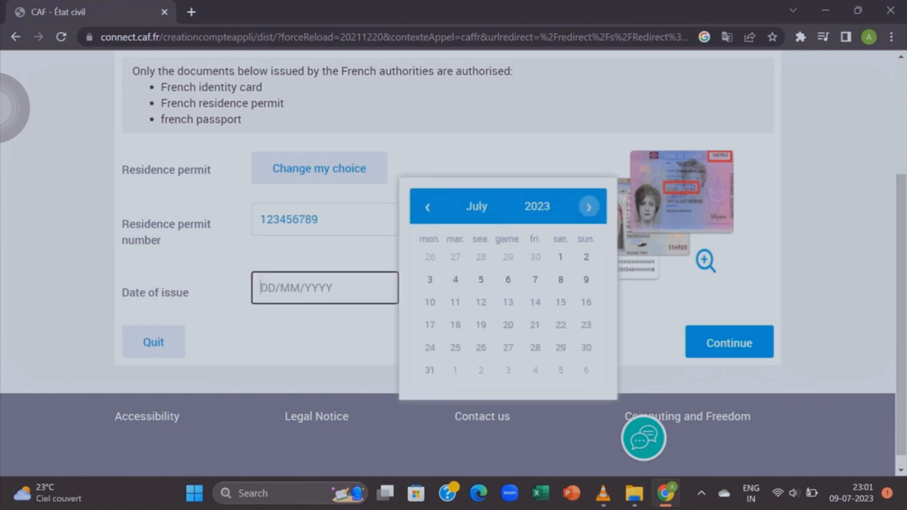
click(428, 207)
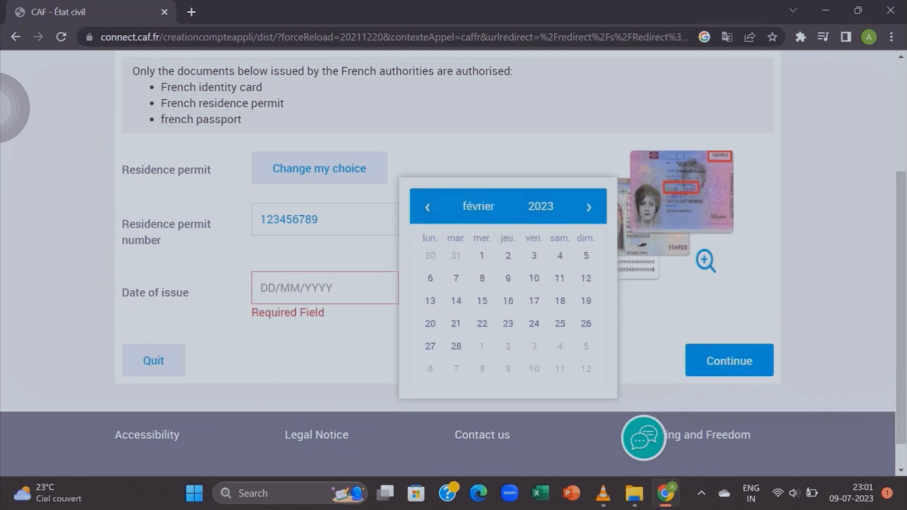
click(427, 206)
click(427, 207)
click(428, 207)
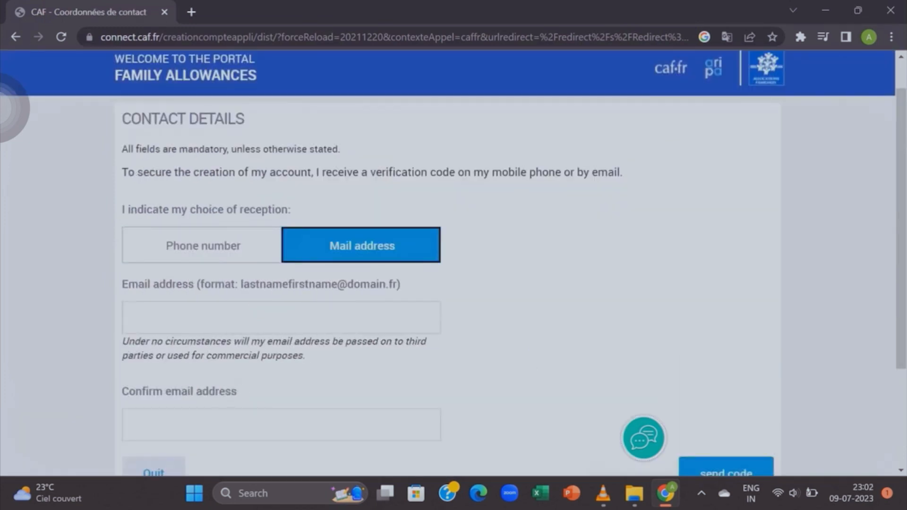
Step: Enter the email address and submit the emailed verification code
click(189, 317)
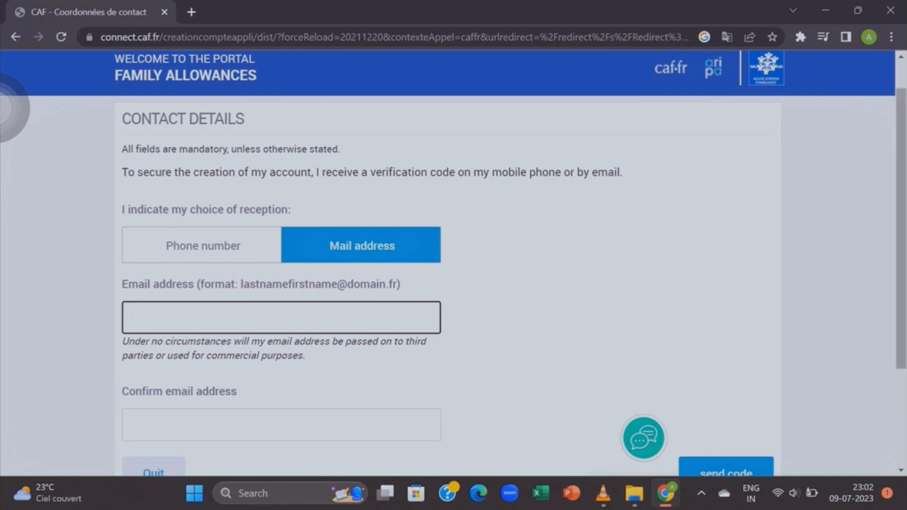
scroll(454, 262, down, 1)
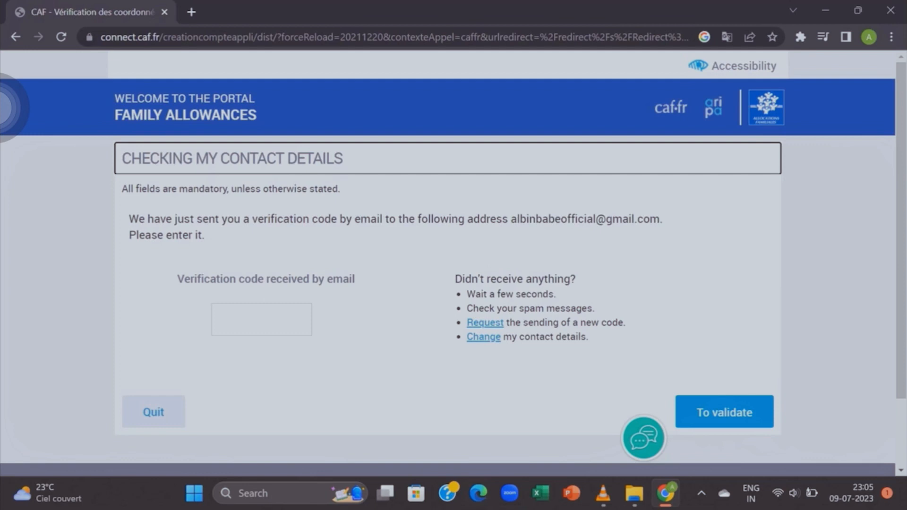
click(261, 319)
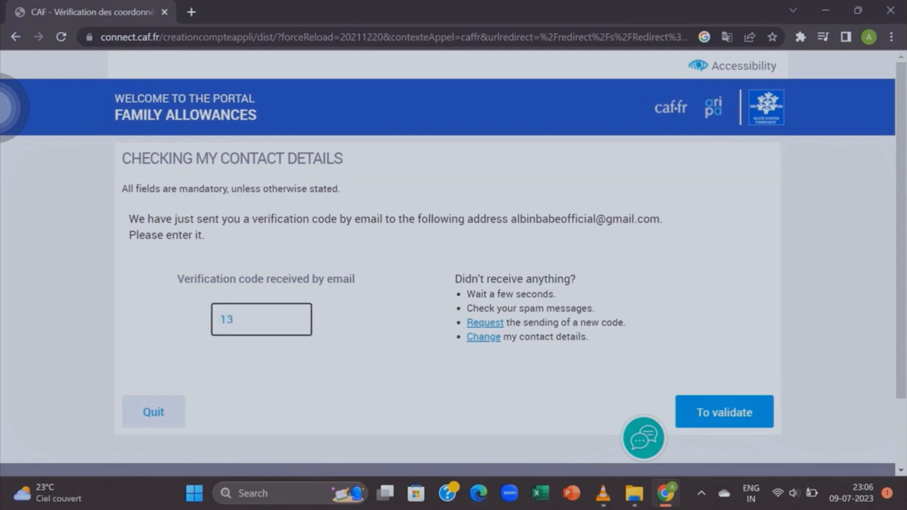
key(Return)
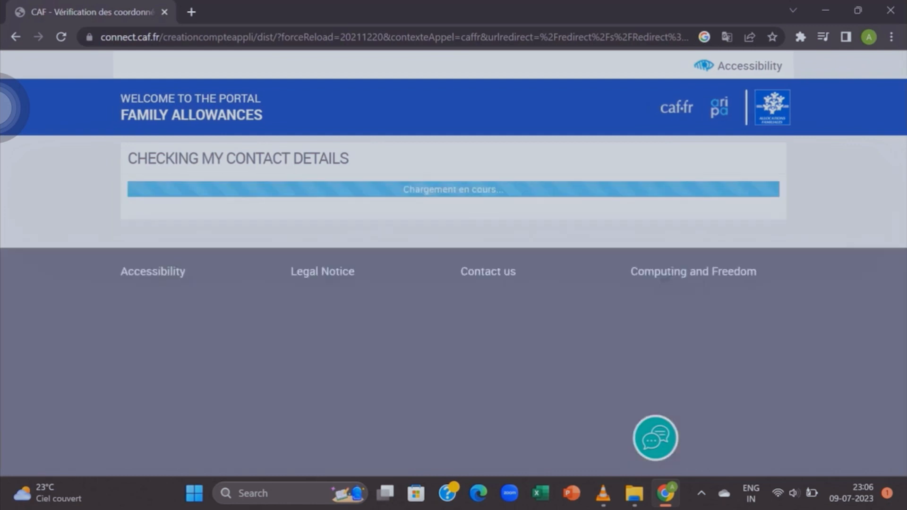
Step: Type a new account password on the My Password page
scroll(454, 262, down, 1)
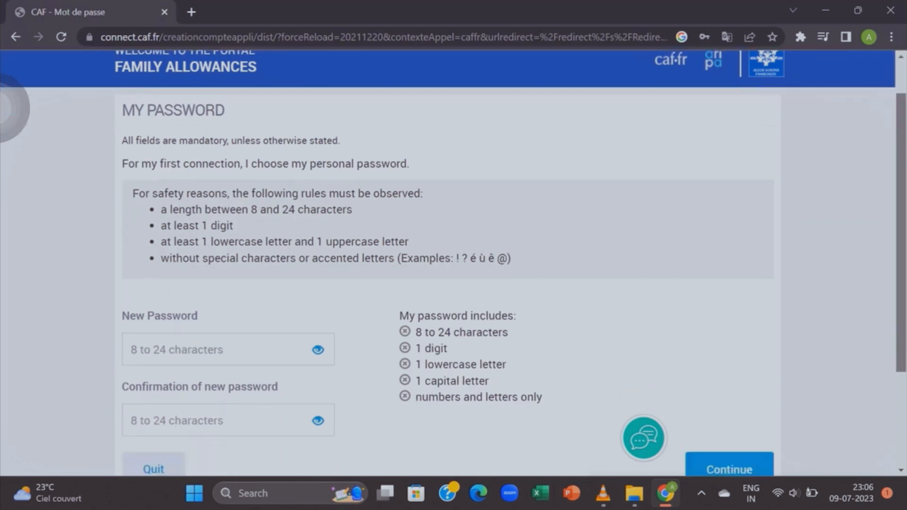
scroll(454, 263, down, 1)
click(227, 301)
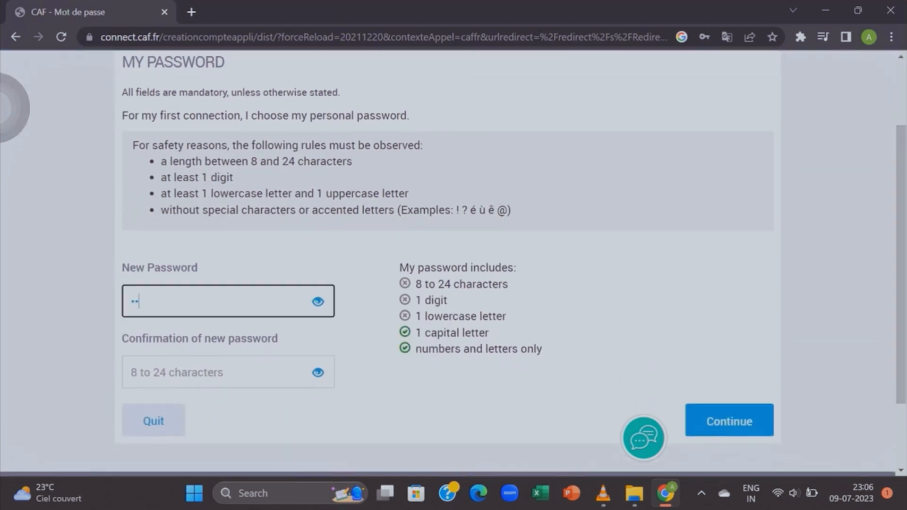
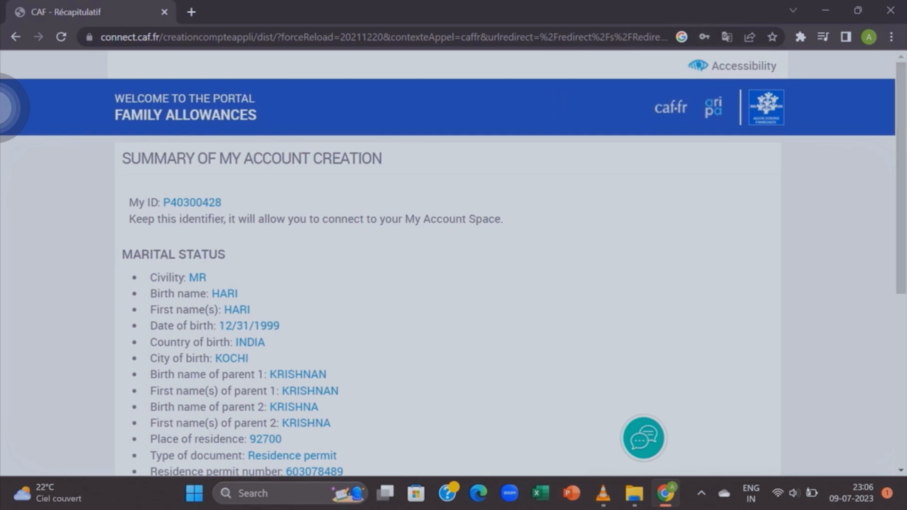
Step: Note the account identifier shown on the account creation summary
triple_click(175, 202)
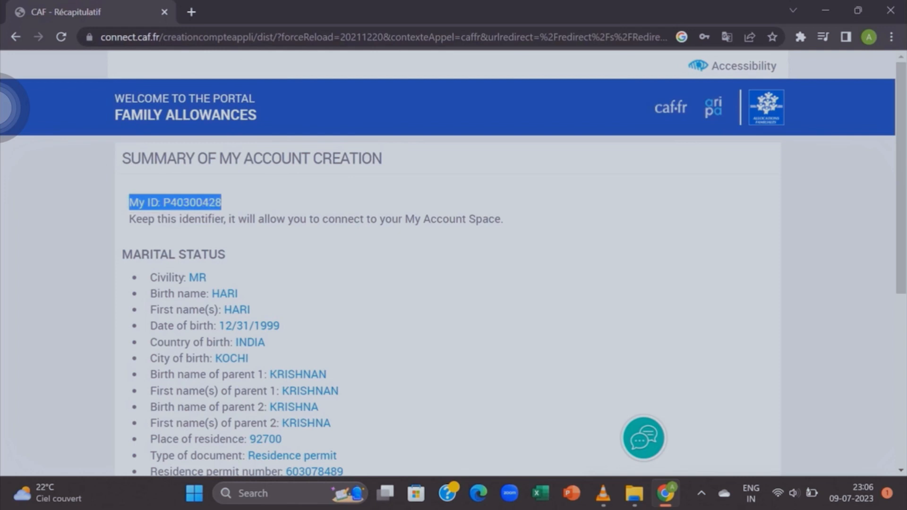
click(8, 108)
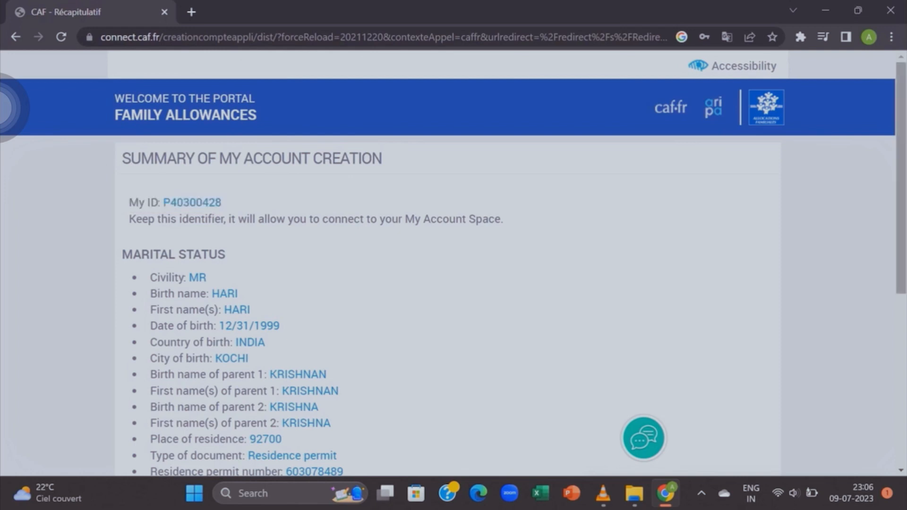
scroll(453, 263, down, 2)
scroll(454, 263, down, 3)
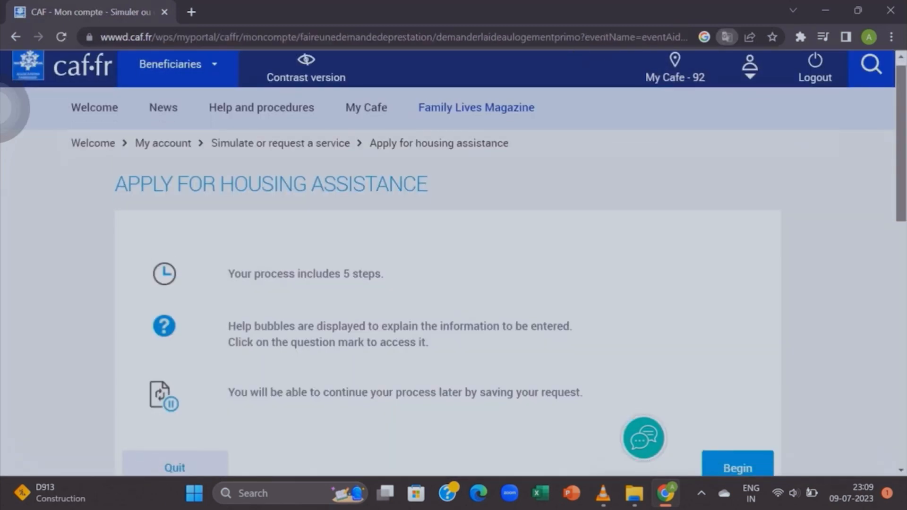
Step: Accept the suggested municipality, answer not in a couple, student Yes, household size 0
scroll(454, 260, down, 2)
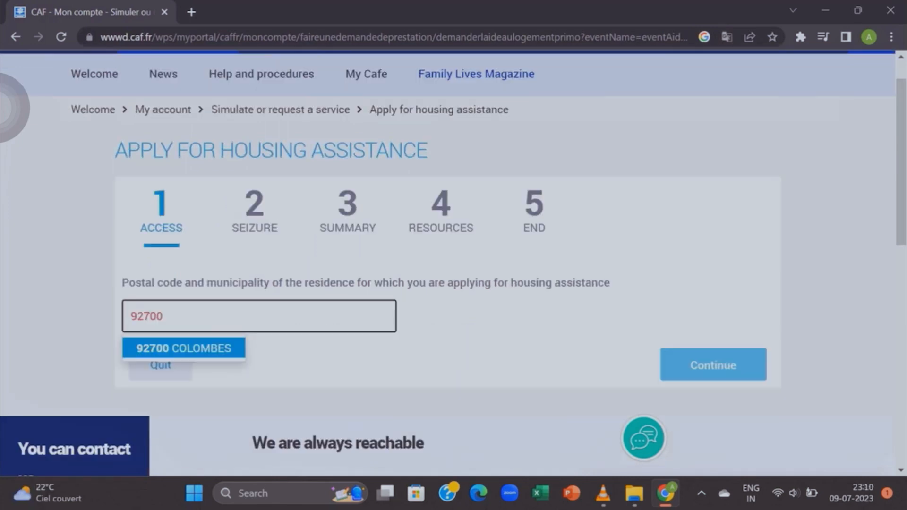
click(183, 347)
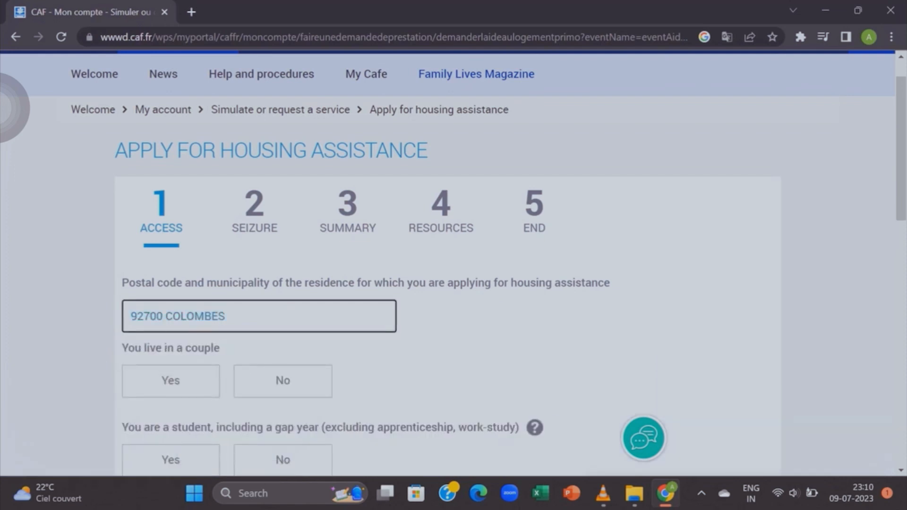
drag(901, 148, 902, 189)
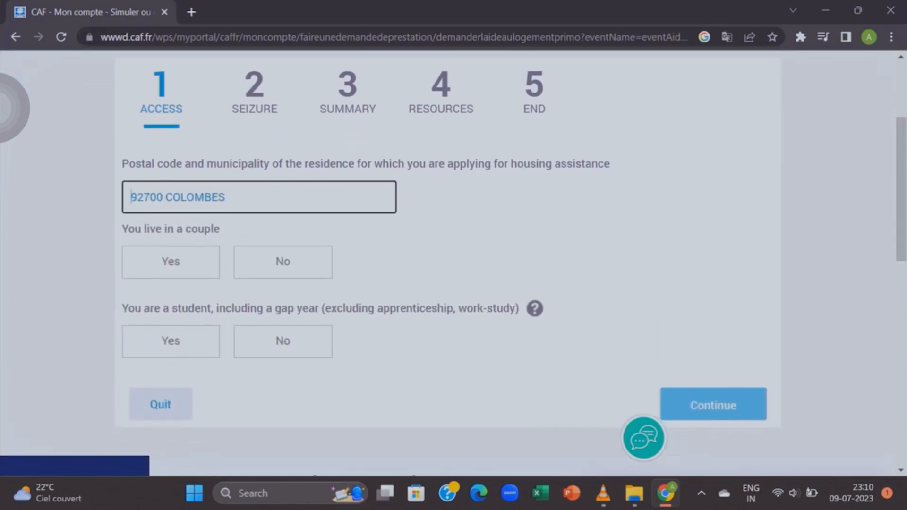
click(282, 262)
click(171, 341)
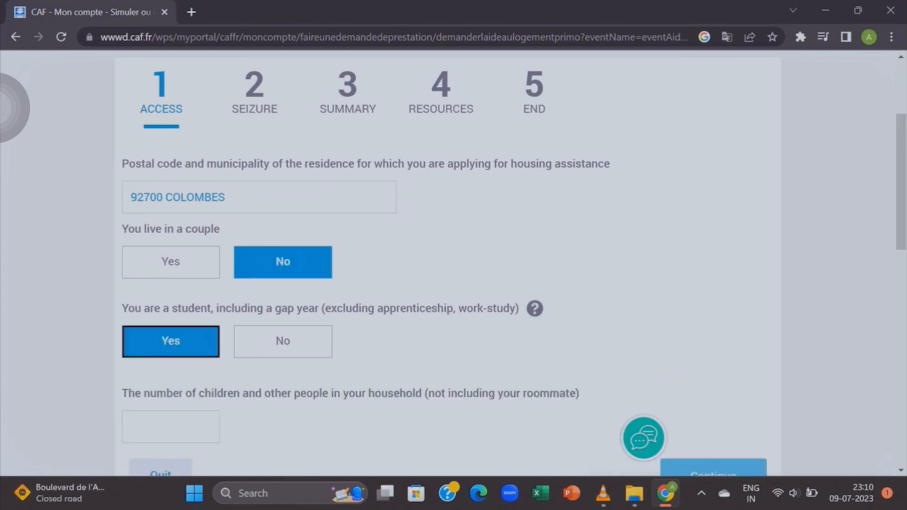
key(Tab)
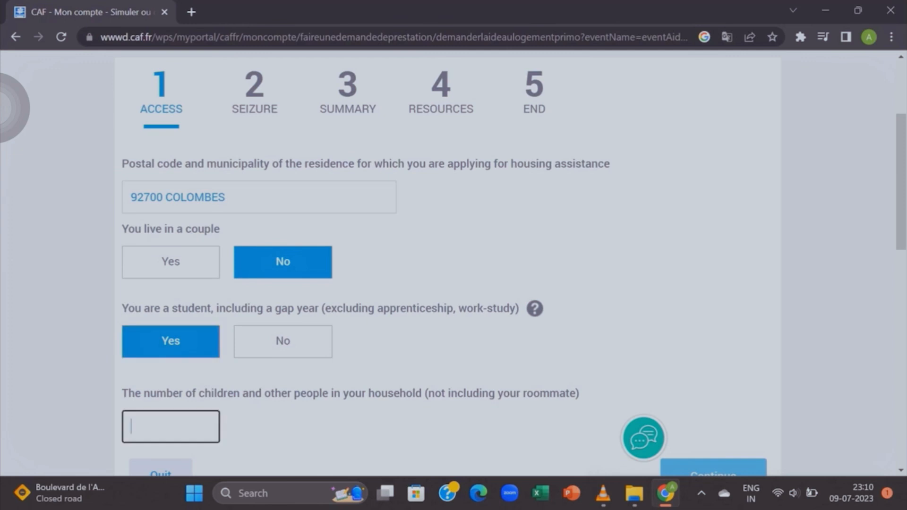
text(0)
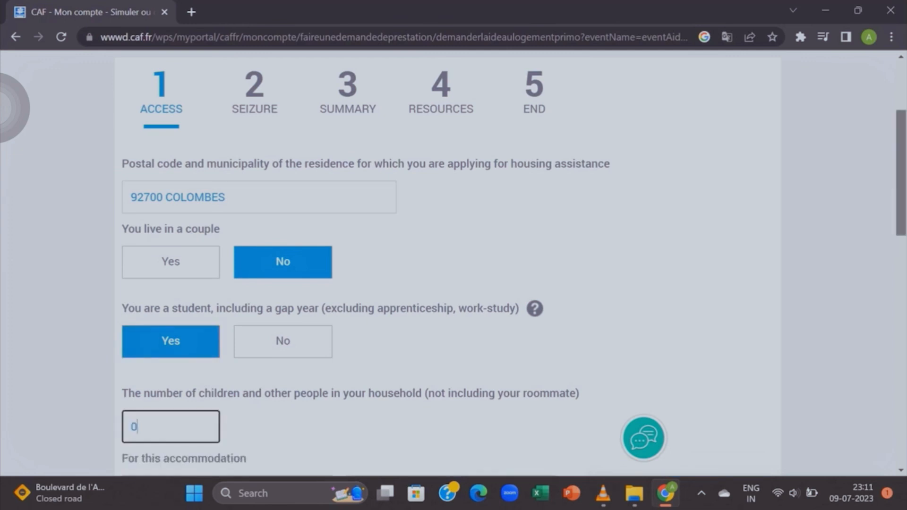
Step: Confirm paying rent and set the date of entry to 01/06/2023
scroll(510, 298, down, 4)
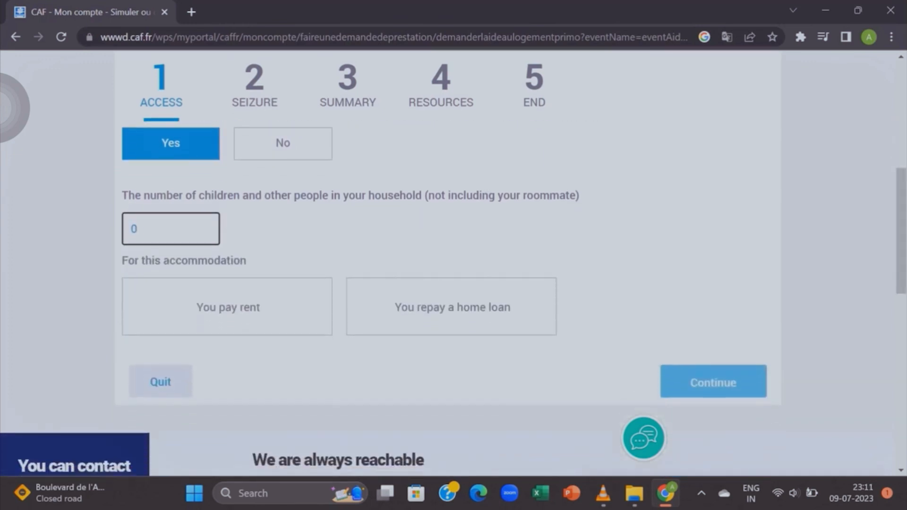
key(Tab)
key(space)
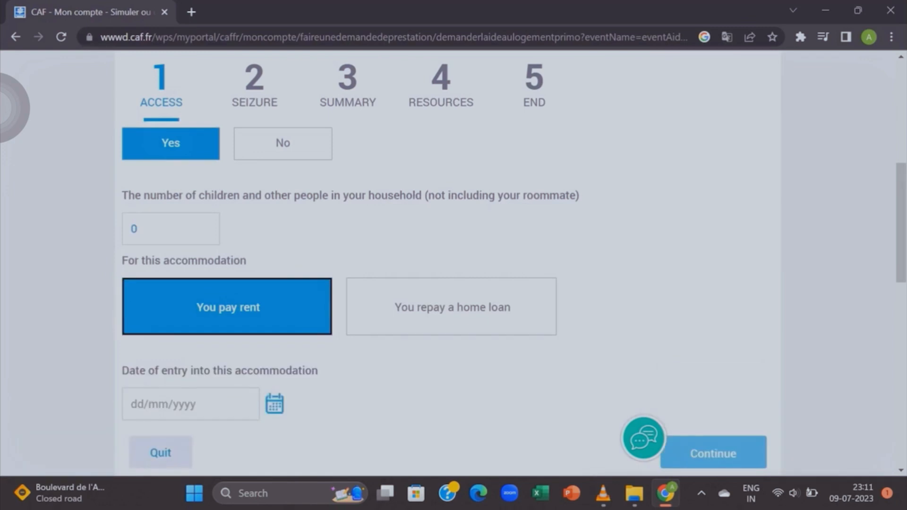
scroll(454, 297, down, 3)
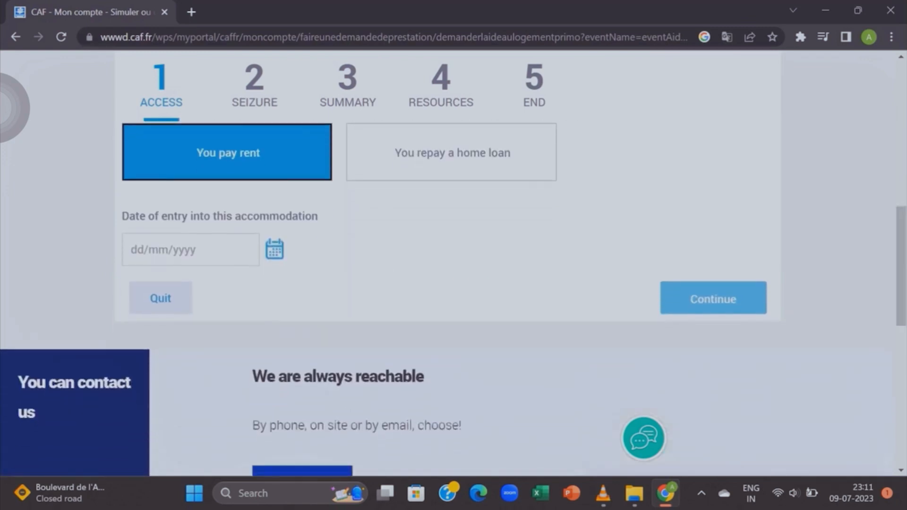
key(Tab)
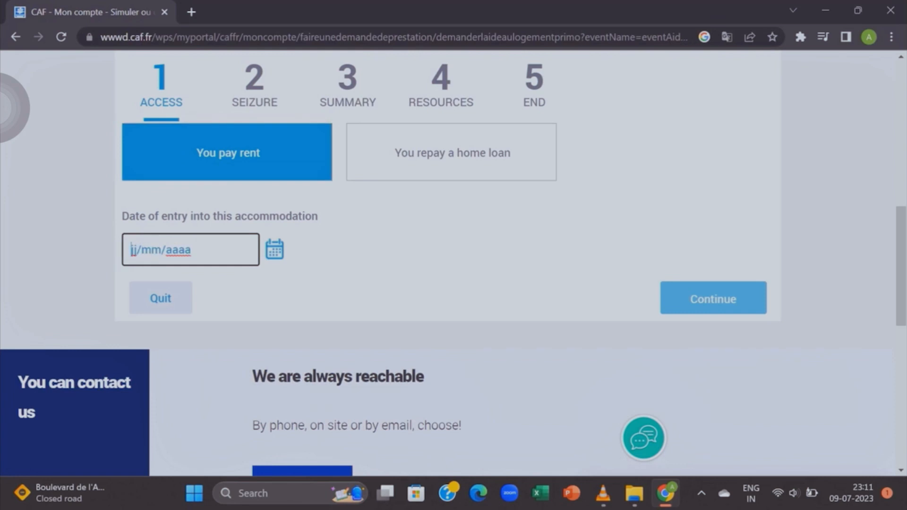
text(01062023)
key(Tab)
Step: Declare tenant or roommate status, non-family-owned accommodation, and the lease held by yourself
scroll(454, 297, down, 1)
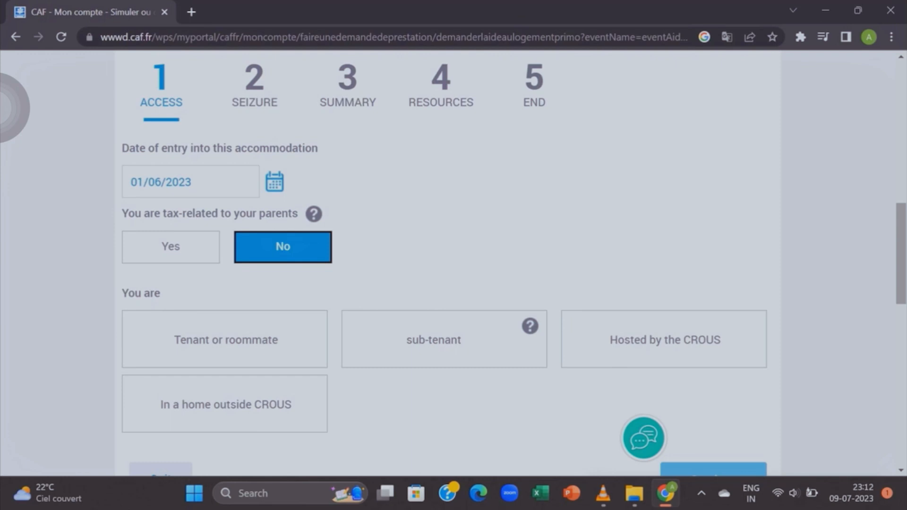
scroll(453, 298, down, 2)
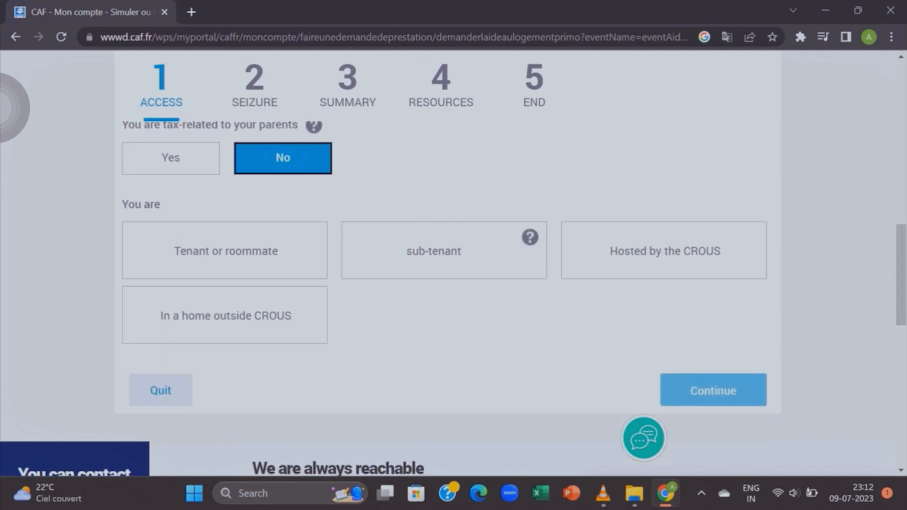
click(225, 250)
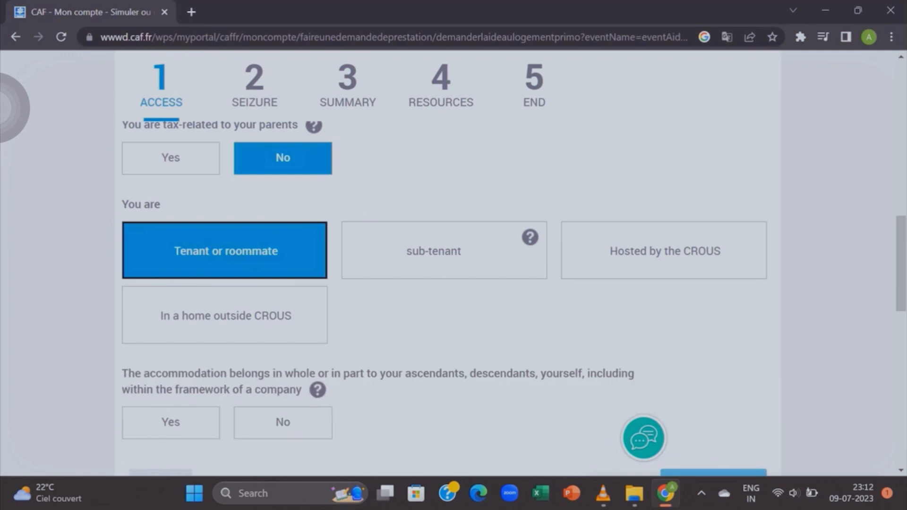
scroll(453, 298, down, 3)
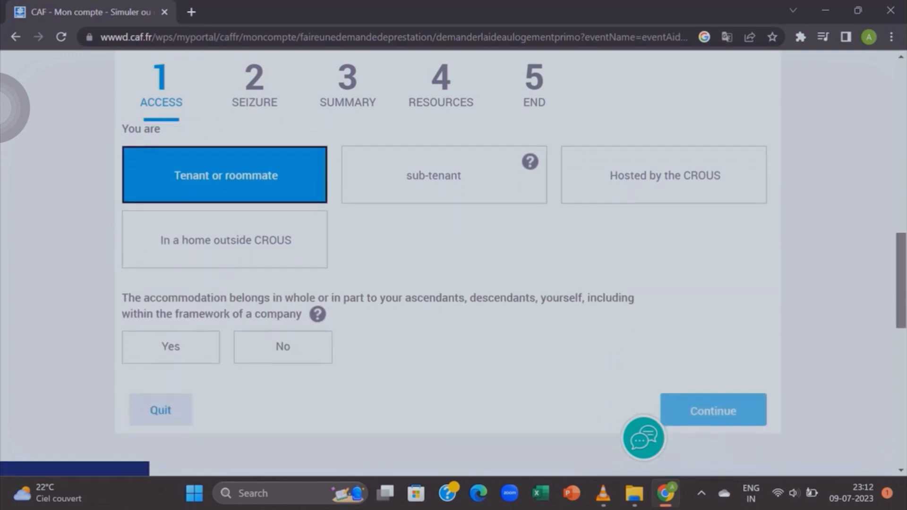
click(283, 288)
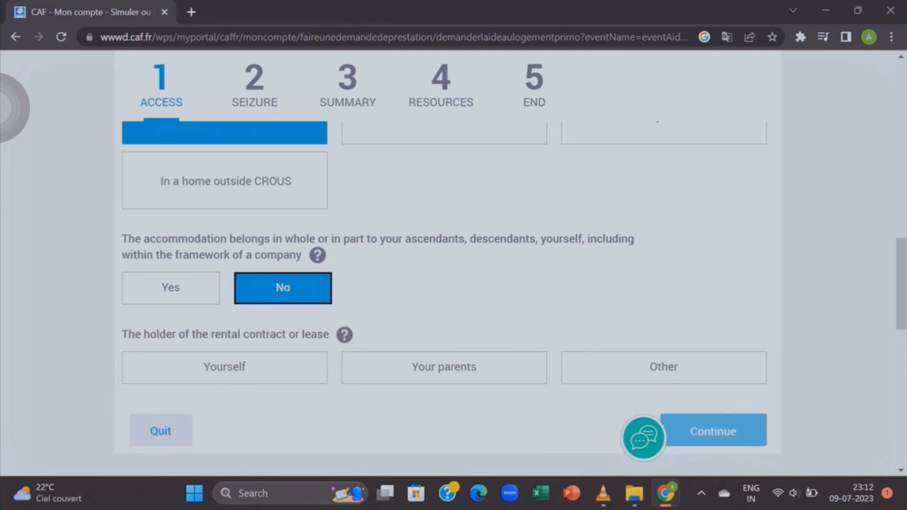
click(224, 367)
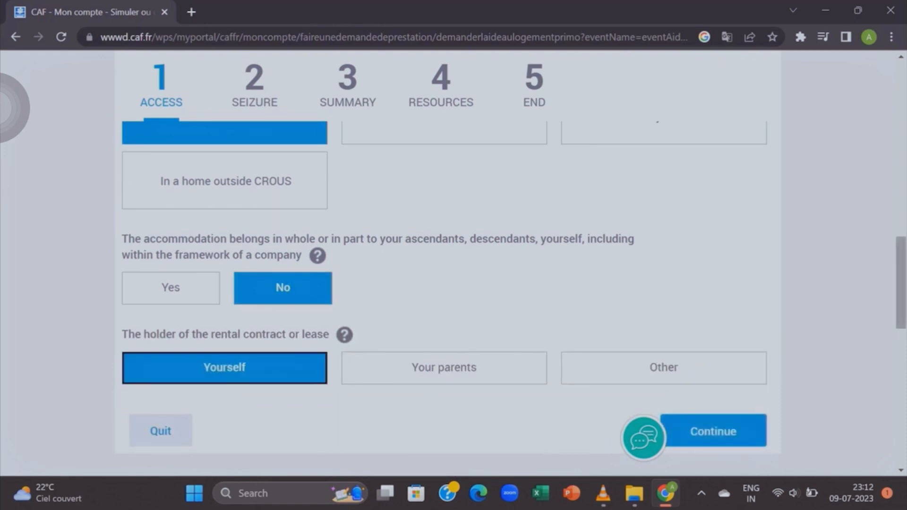
scroll(453, 307, down, 2)
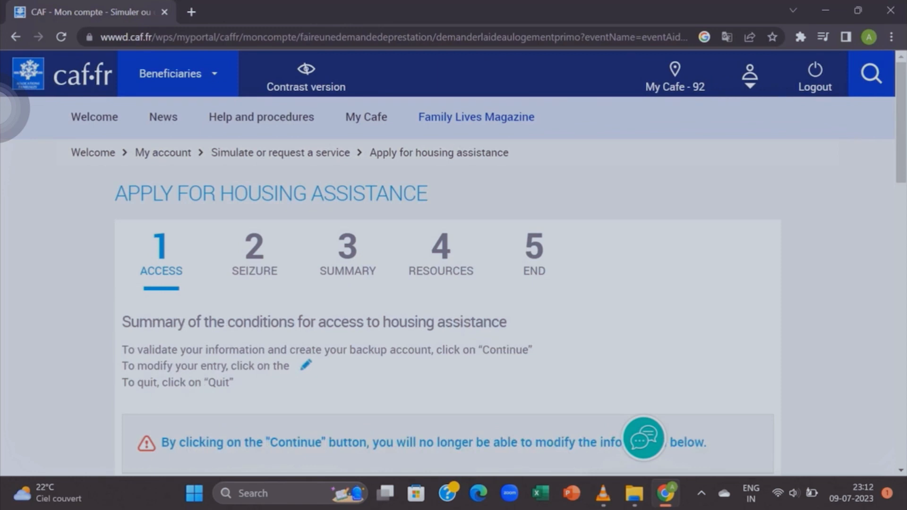
Step: Review the access-conditions summary and Seizure introduction, then open the Situation form
scroll(454, 265, down, 5)
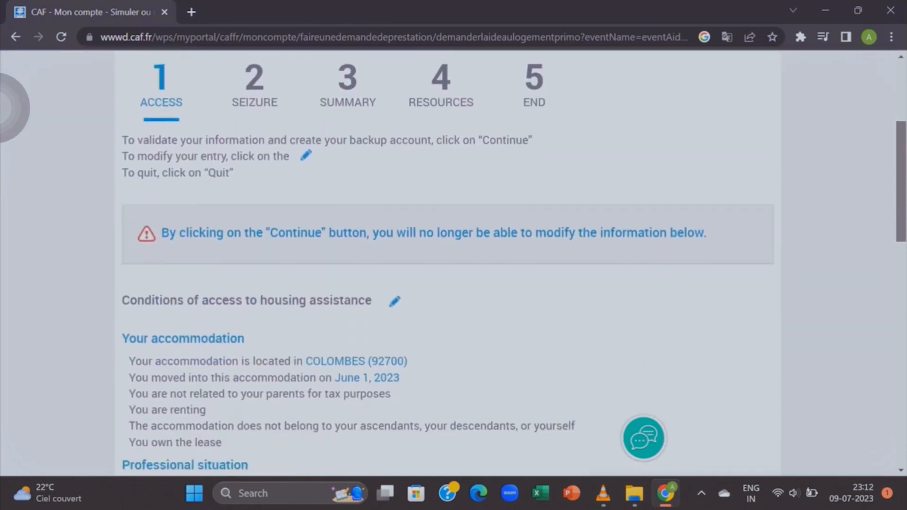
scroll(454, 265, down, 3)
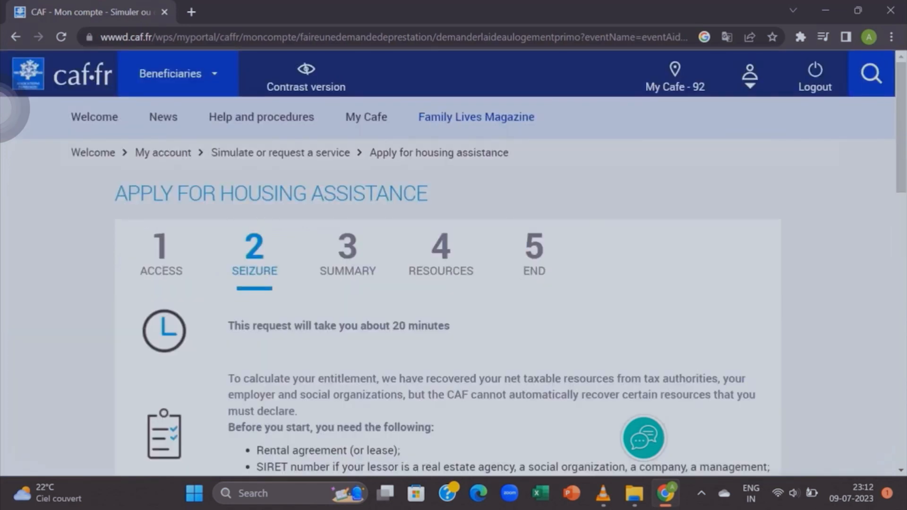
scroll(453, 263, down, 1)
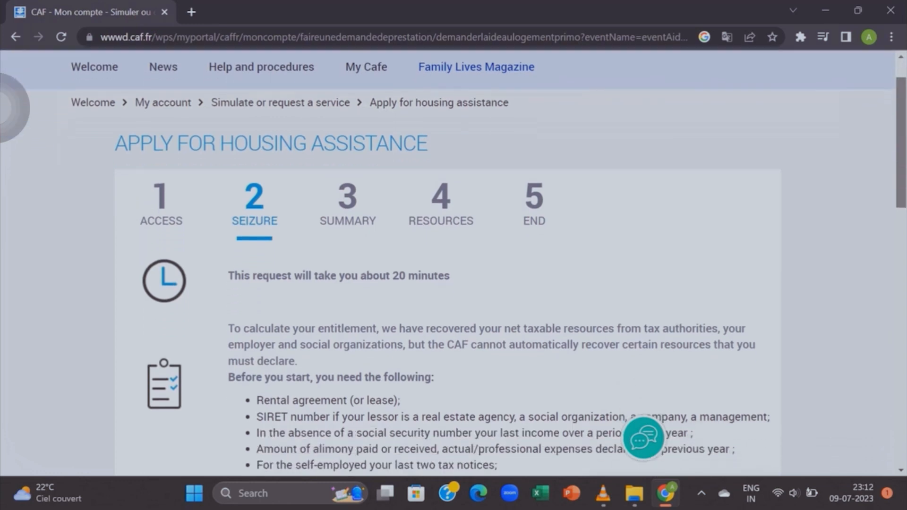
scroll(453, 263, down, 3)
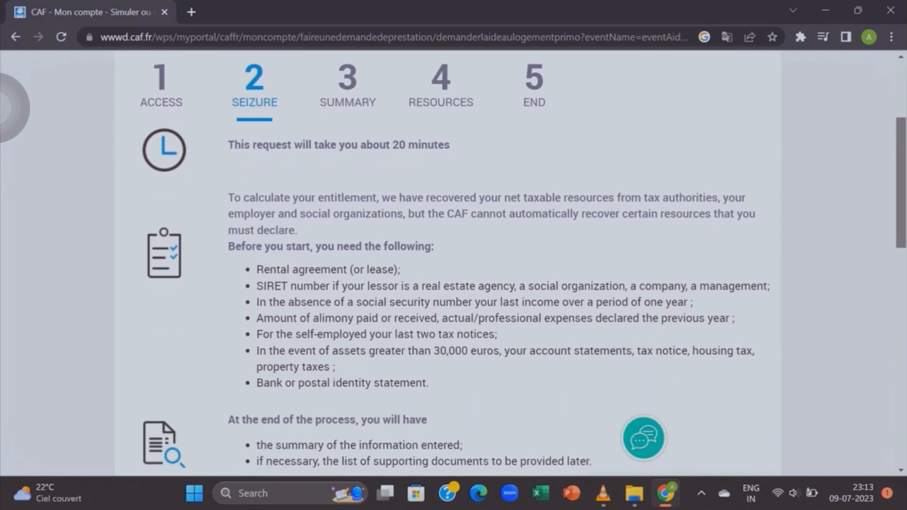
scroll(454, 263, down, 1)
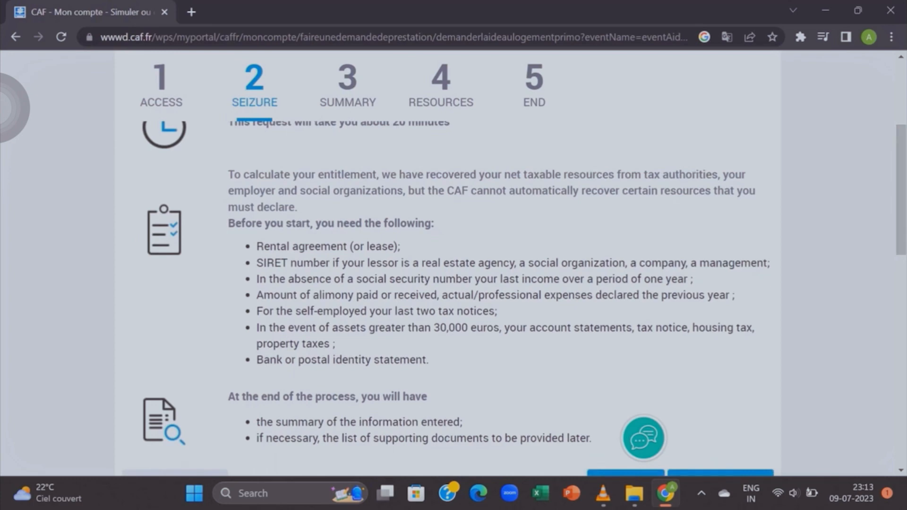
scroll(454, 263, down, 5)
click(719, 239)
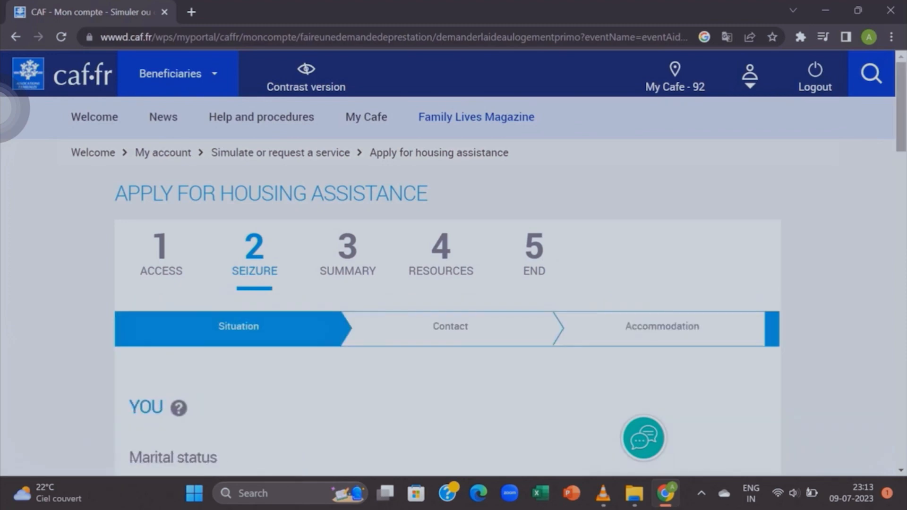
Step: Fill in the father's and mother's name fields on the personal details form
scroll(454, 262, down, 4)
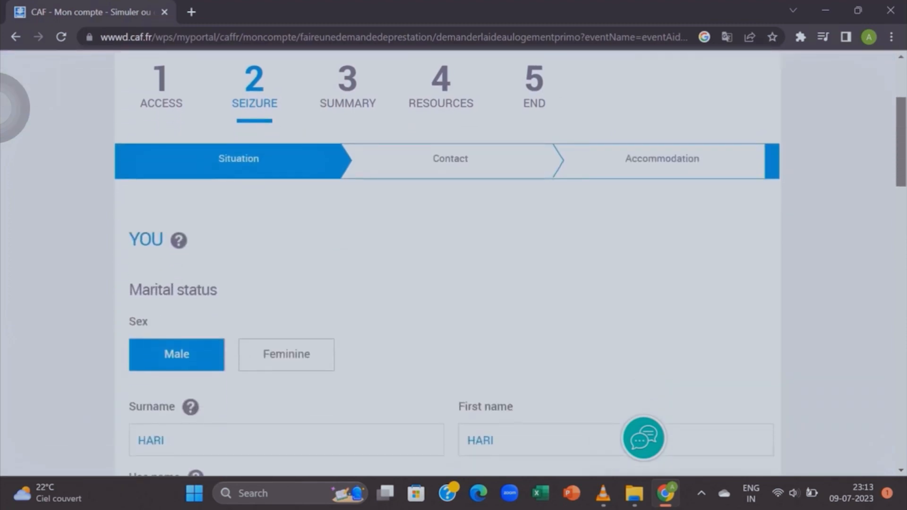
scroll(454, 263, down, 3)
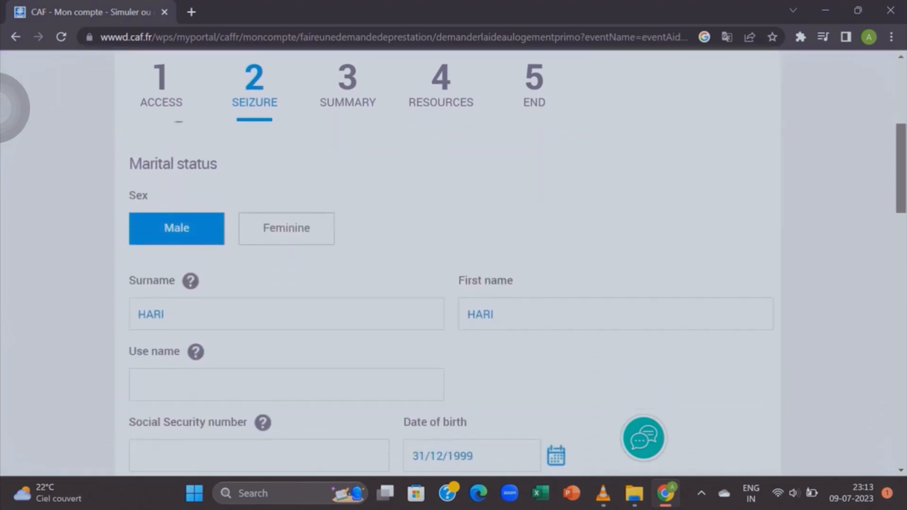
scroll(454, 263, down, 5)
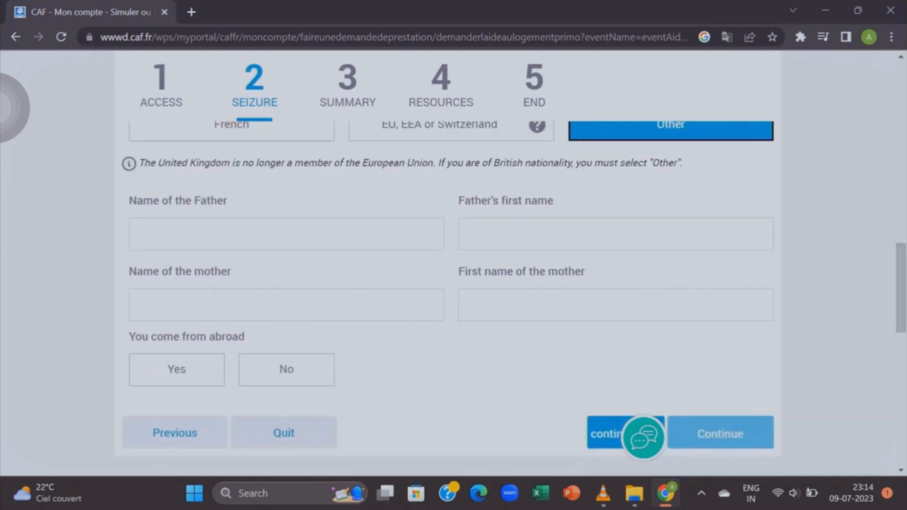
scroll(453, 263, up, 2)
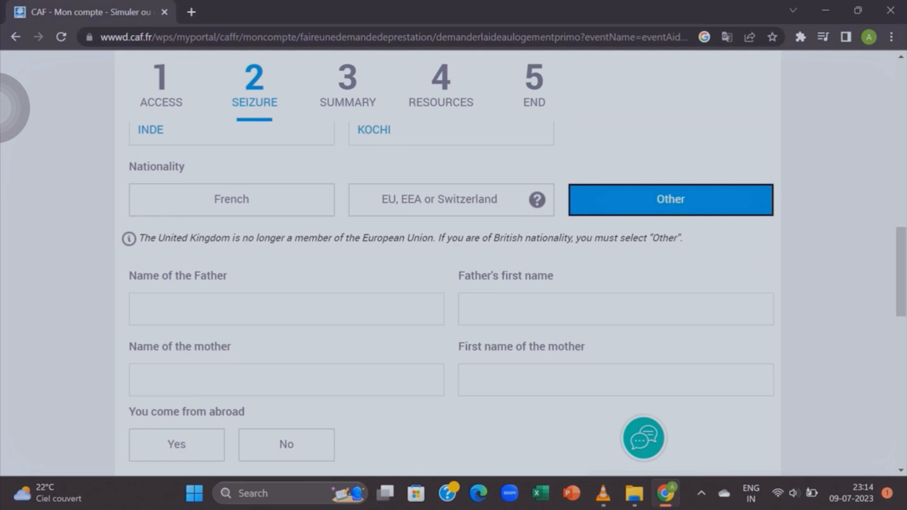
click(138, 309)
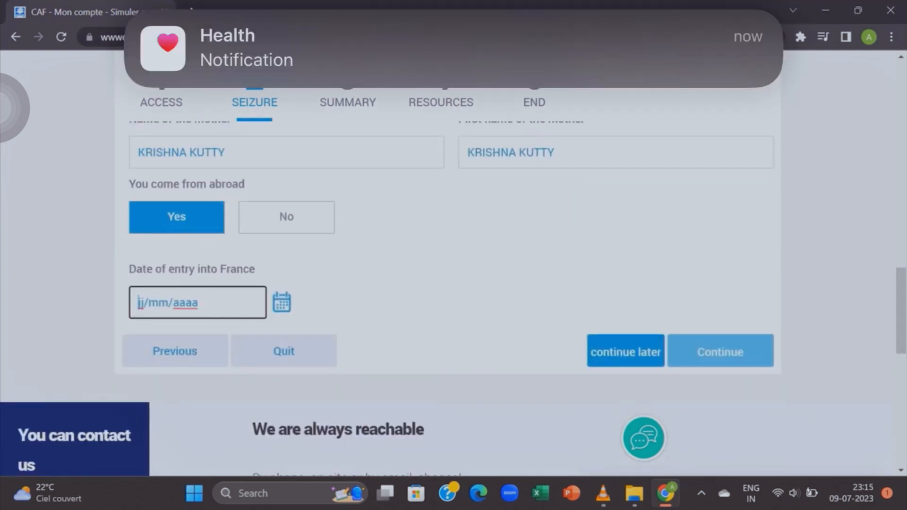
Step: Set the date of entry into France to 08/09/2022 and submit the personal details
click(282, 303)
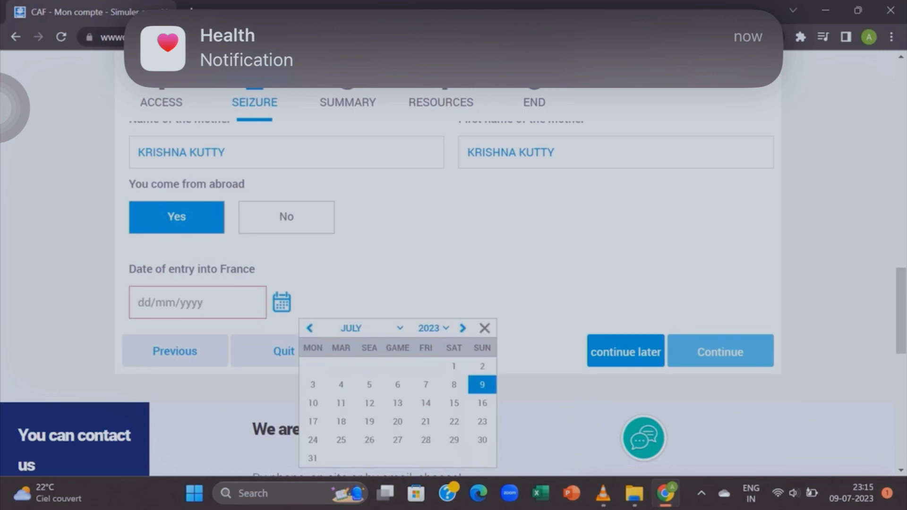
click(432, 328)
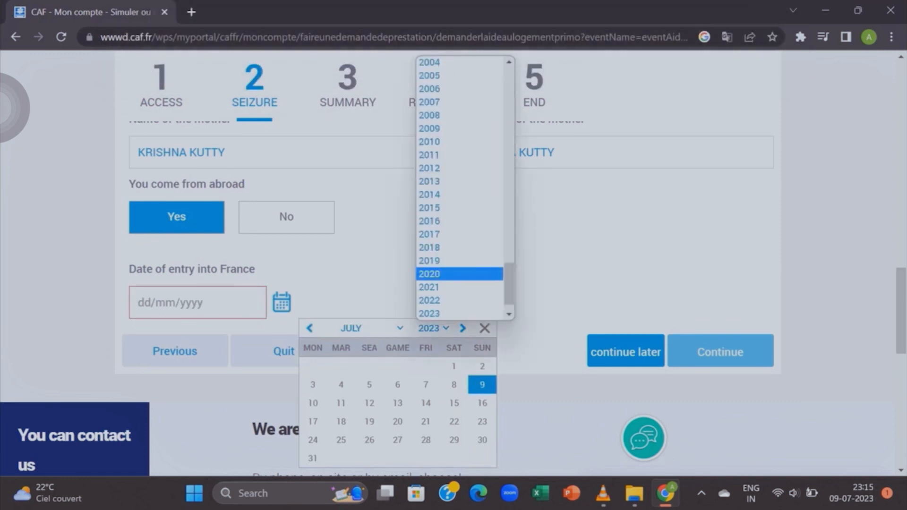
click(453, 301)
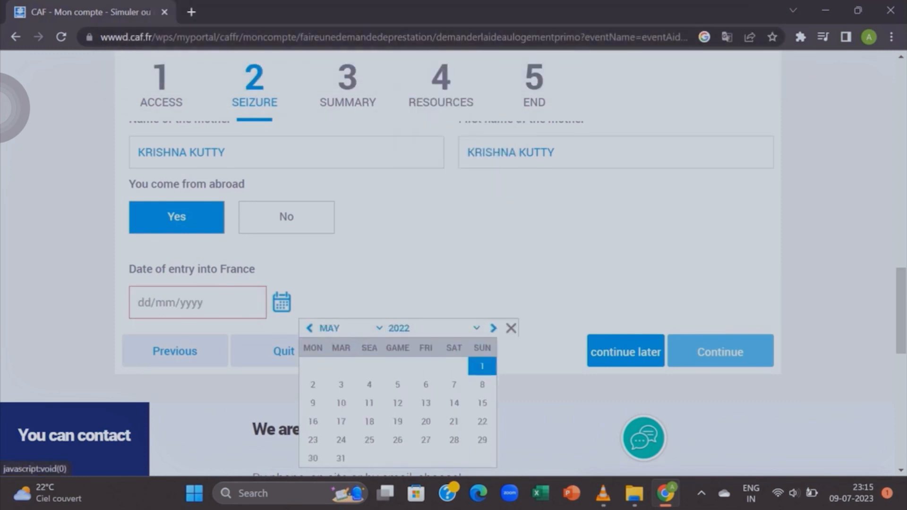
scroll(449, 284, up, 8)
scroll(449, 284, down, 3)
scroll(449, 283, down, 5)
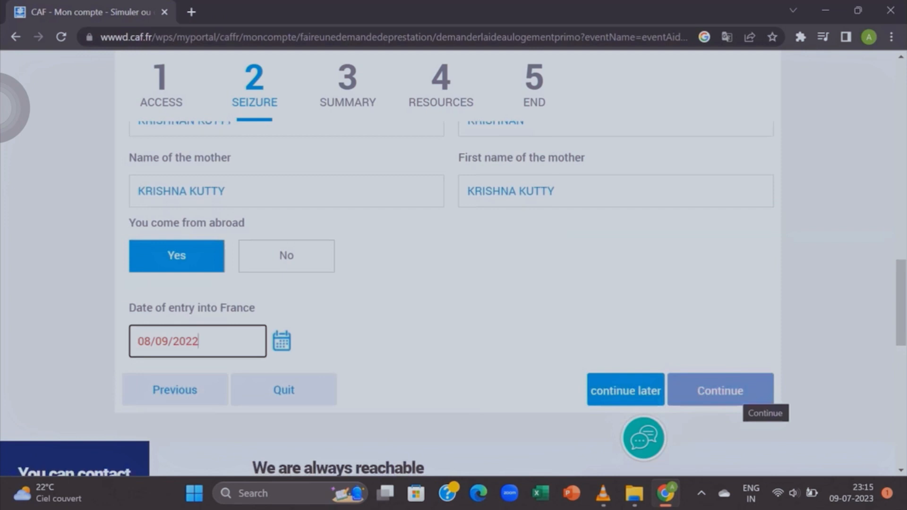
click(747, 400)
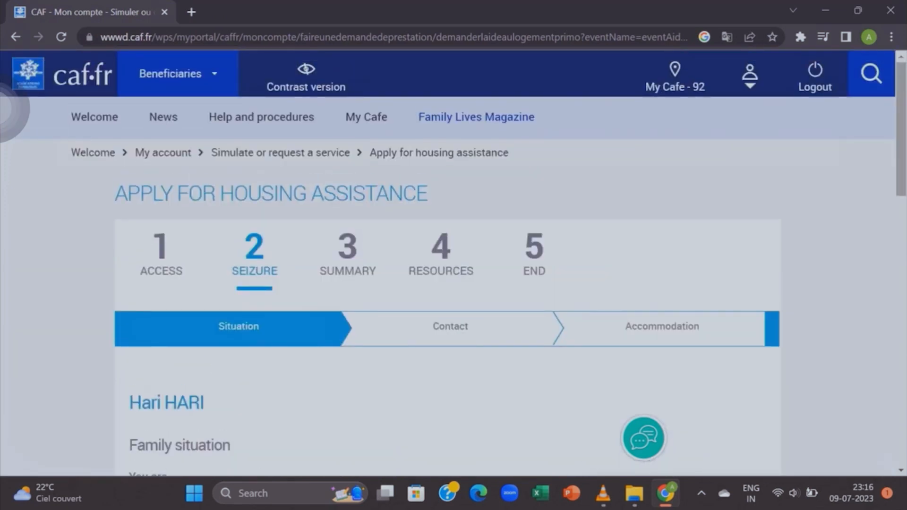
Step: Declare the family situation as Bachelor and submit it
scroll(454, 263, down, 4)
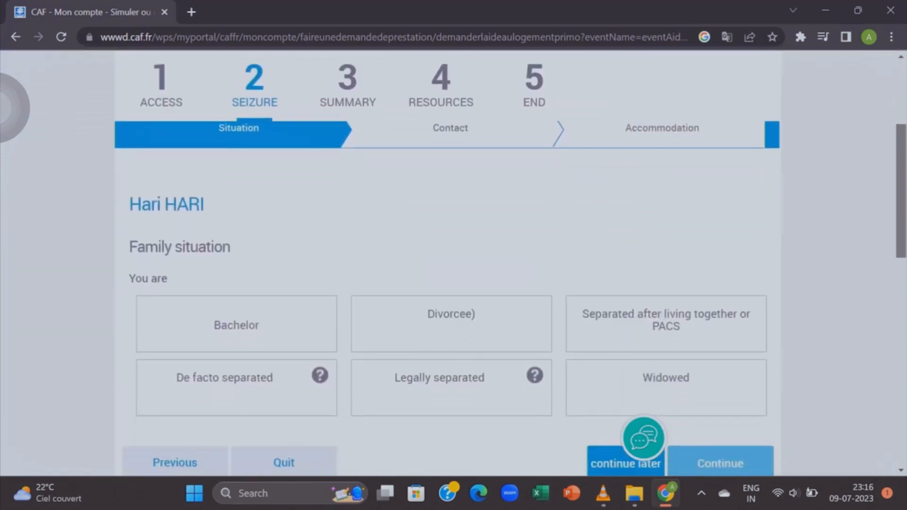
click(236, 296)
scroll(454, 263, down, 2)
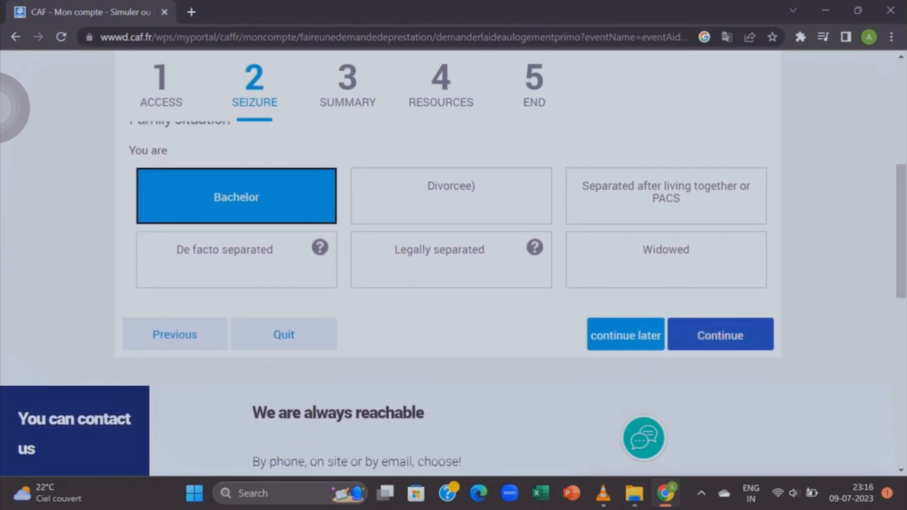
click(768, 336)
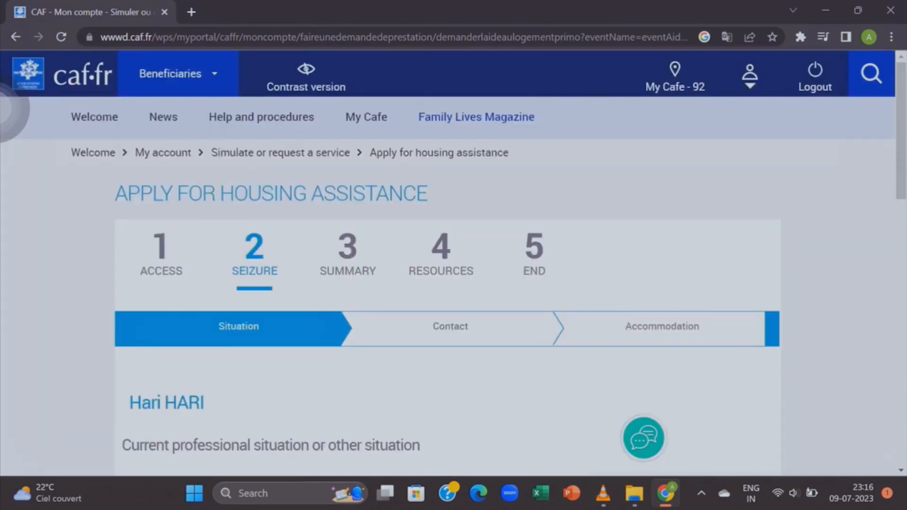
Step: Declare the applicant a student with no scholarship and submit the situation answers
scroll(454, 264, down, 4)
scroll(453, 297, down, 1)
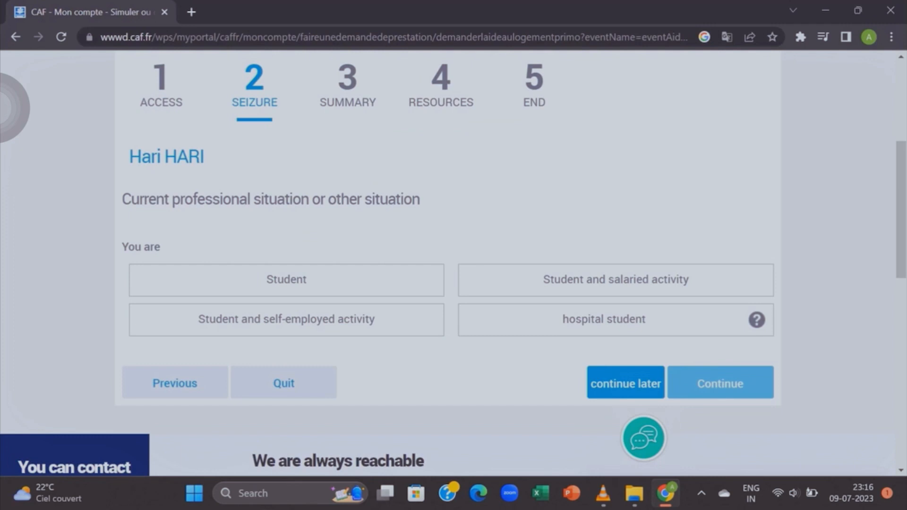
click(287, 279)
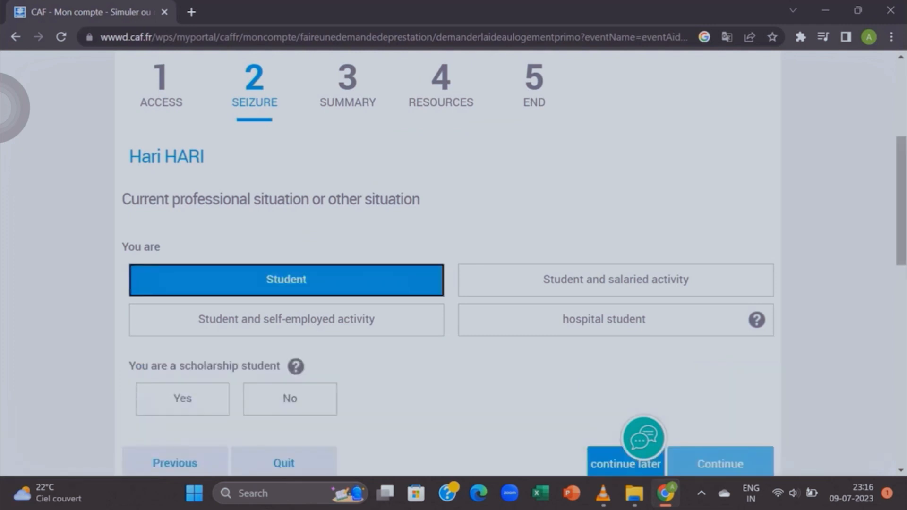
scroll(454, 264, down, 3)
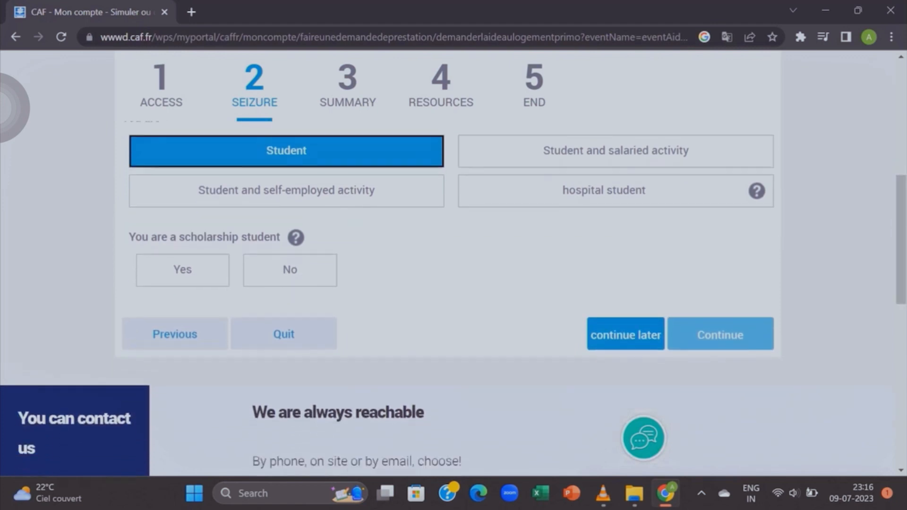
click(289, 270)
click(720, 335)
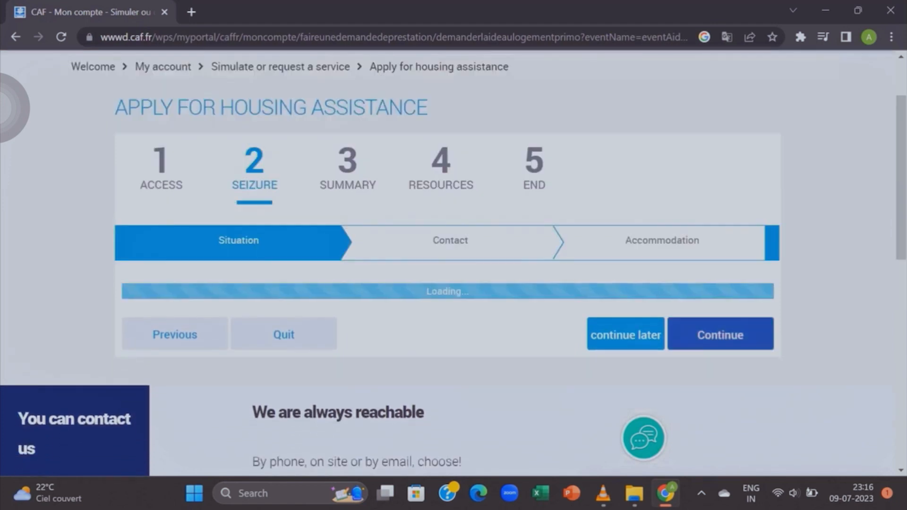
Step: Scroll through the Address section to review it
scroll(454, 265, down, 5)
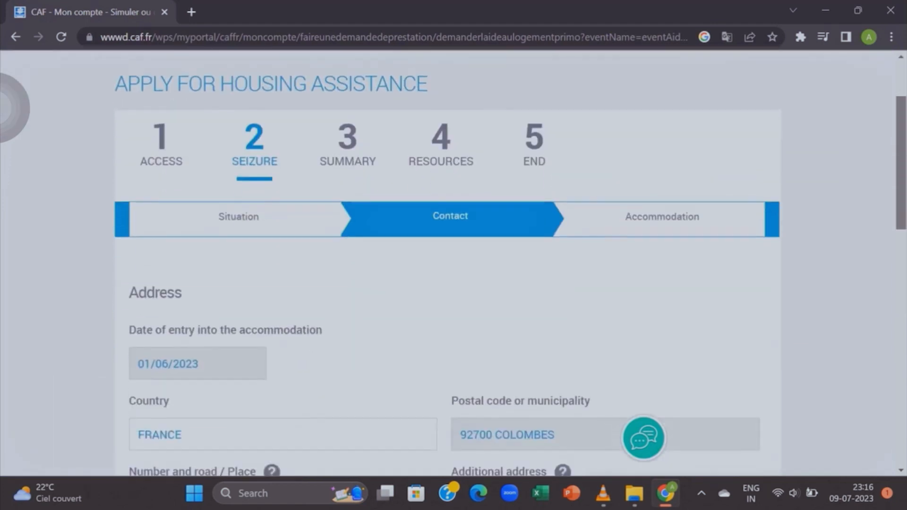
scroll(454, 264, down, 1)
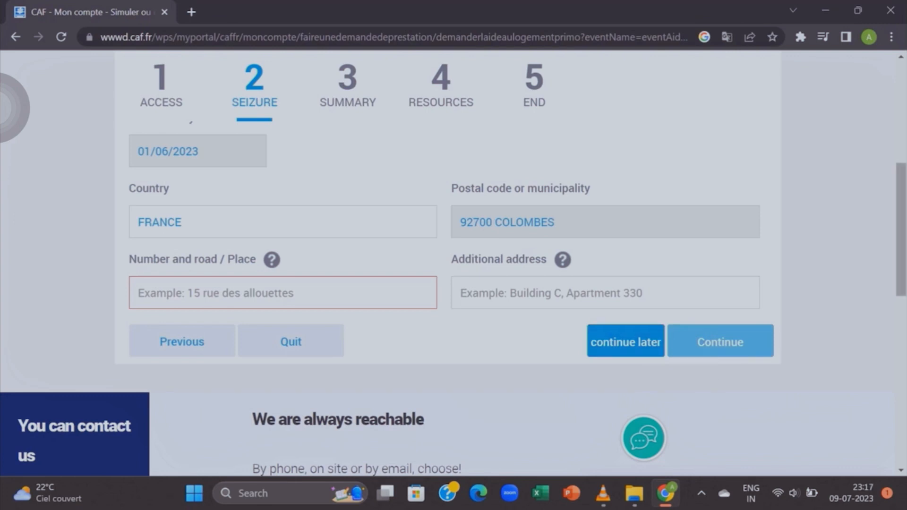
scroll(453, 264, down, 2)
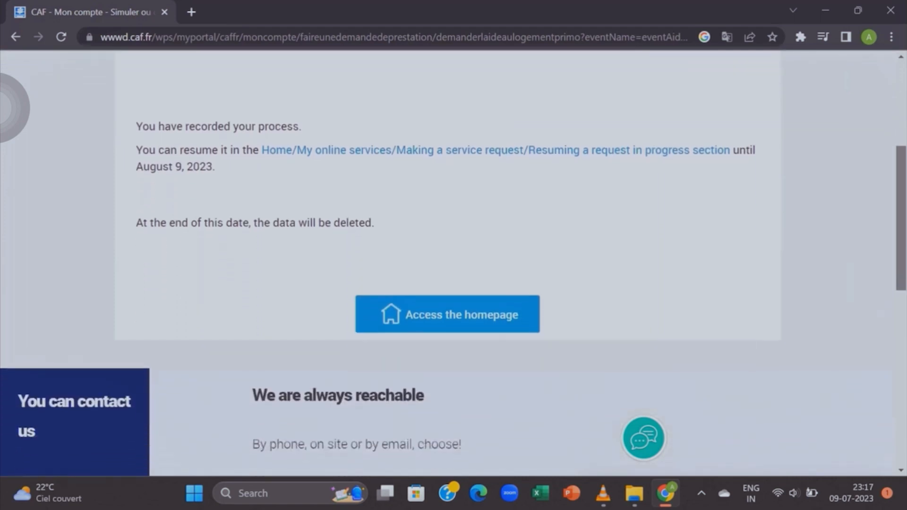
scroll(454, 264, up, 3)
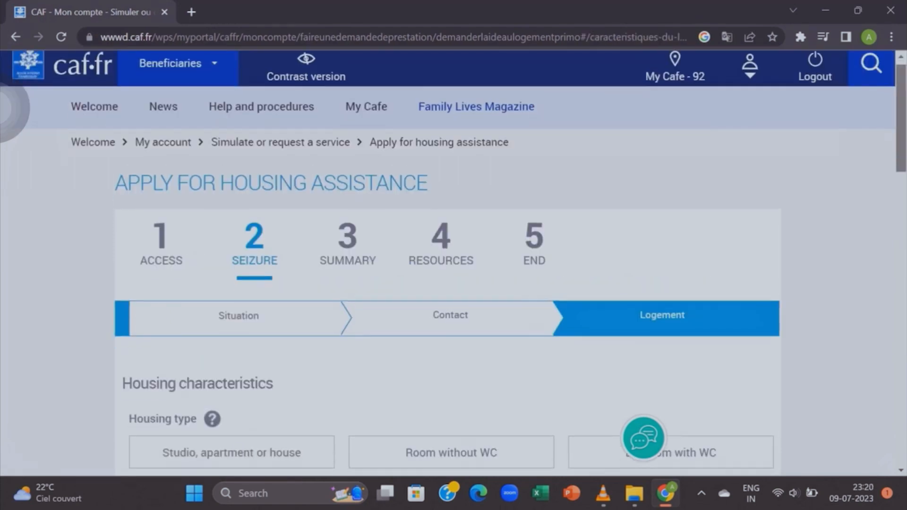
Step: Describe the home as an unfurnished, shared studio, apartment or house, entering its area
scroll(454, 262, down, 3)
scroll(454, 262, down, 2)
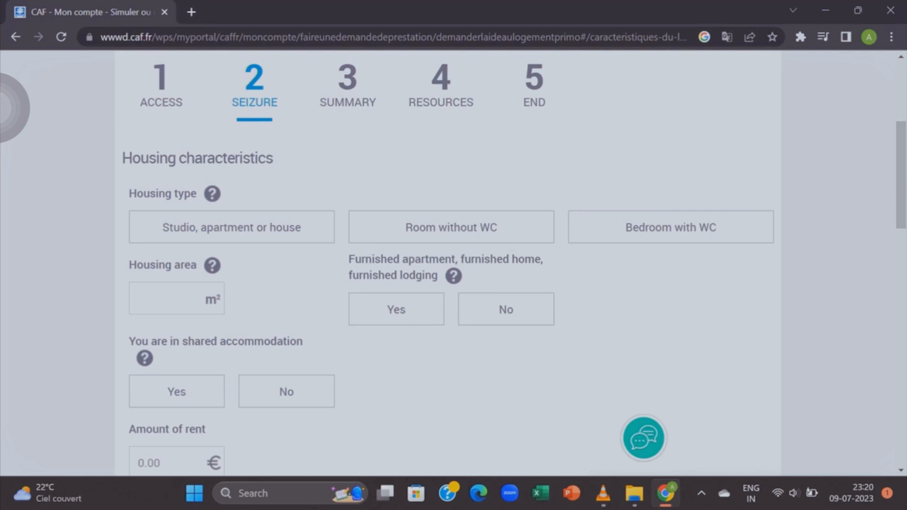
click(231, 227)
click(210, 299)
text(100)
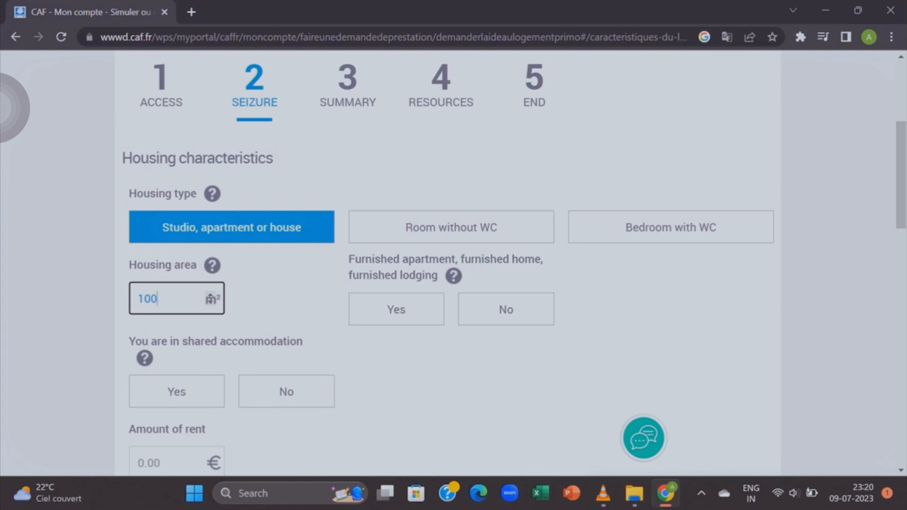
click(396, 310)
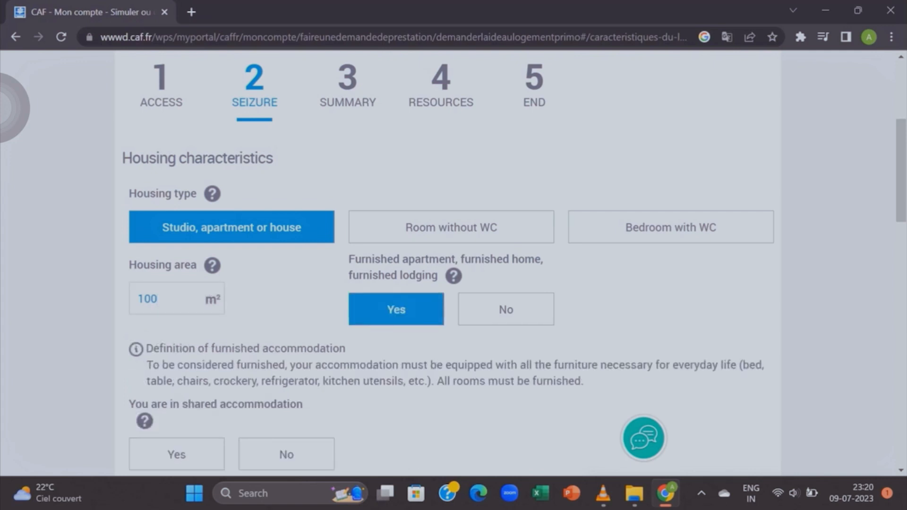
click(506, 310)
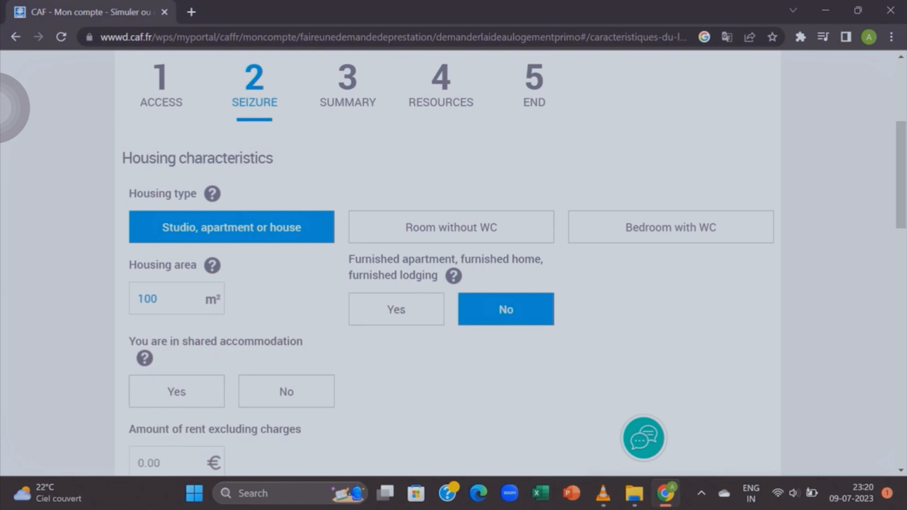
click(176, 392)
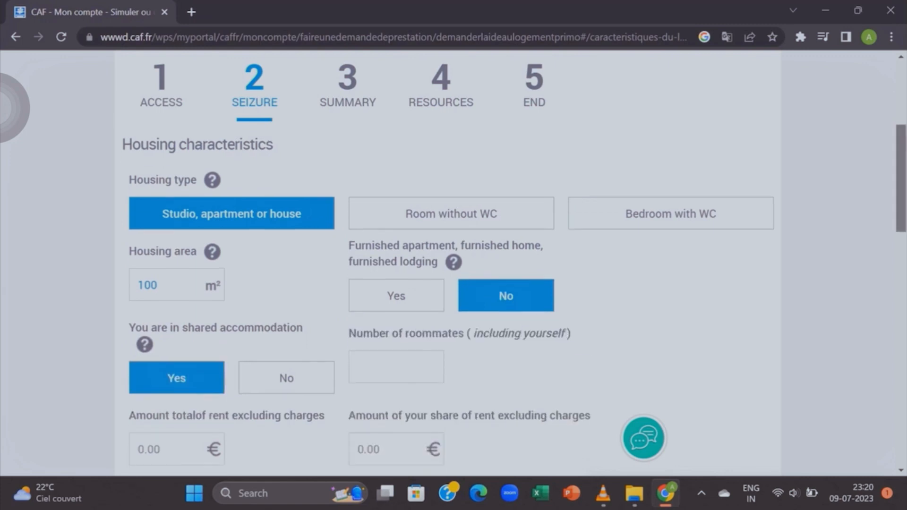
scroll(454, 264, down, 2)
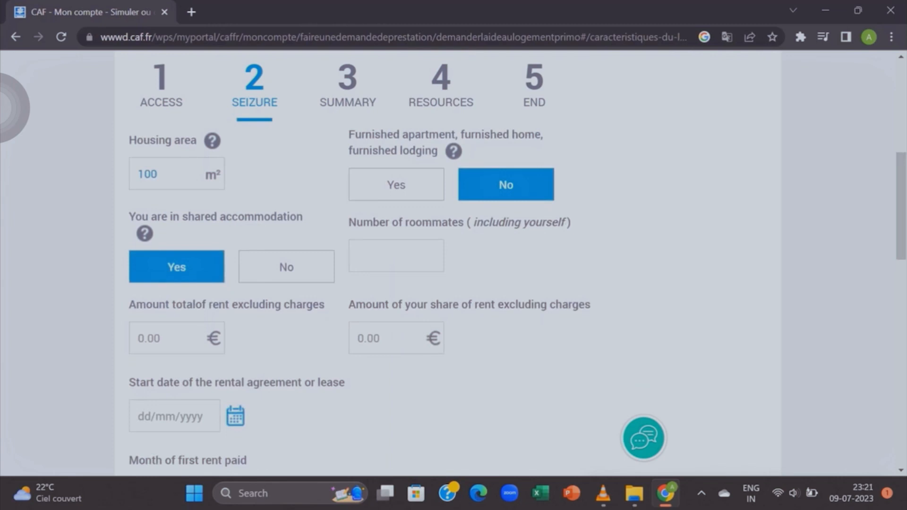
Step: Enter €600 total rent, correct the area to 24 m², and choose rent paid to a private individual
click(167, 339)
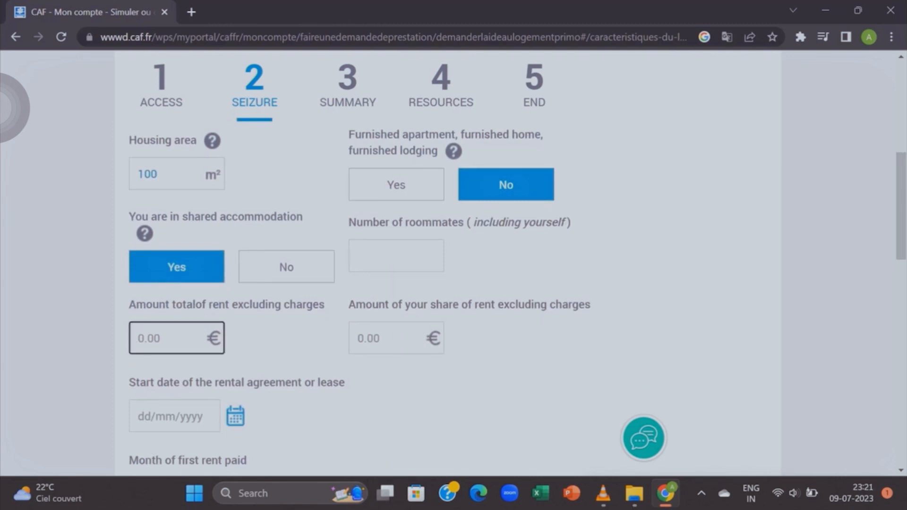
text(600)
click(211, 174)
key(BackSpace)
key(BackSpace)
key(BackSpace)
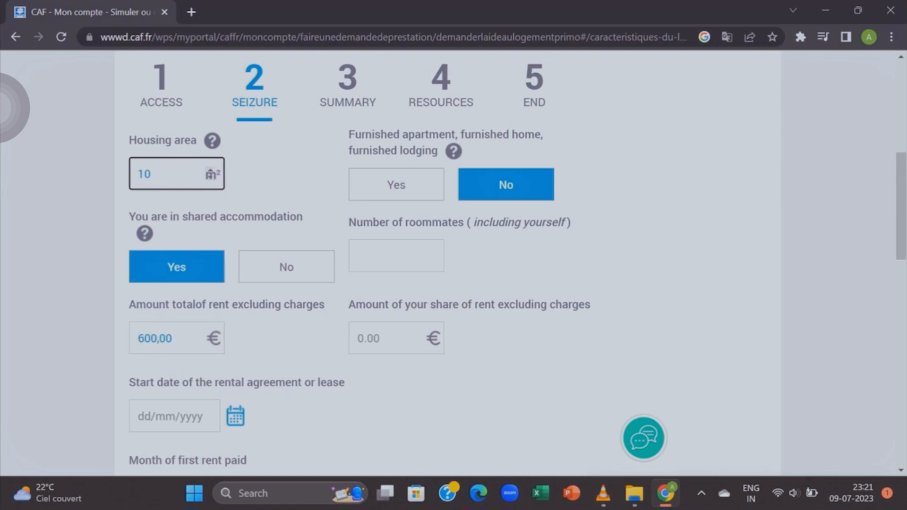
text(24)
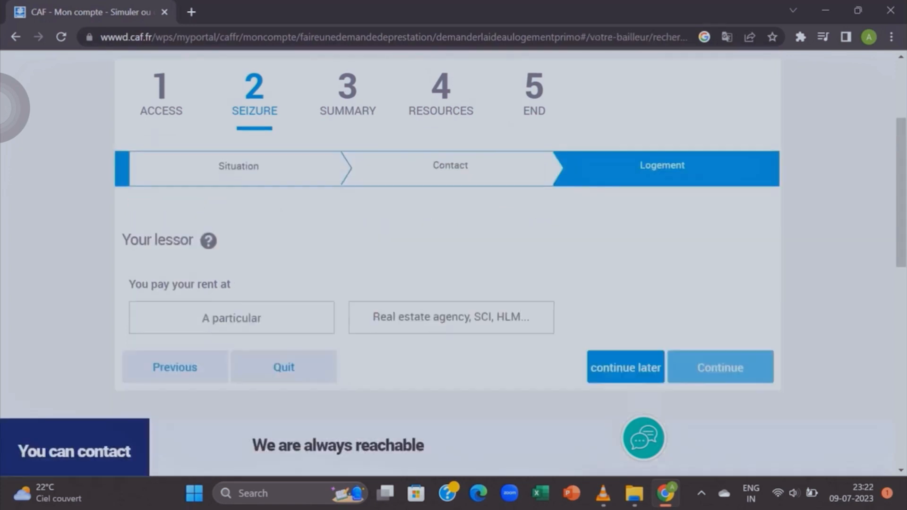
click(232, 318)
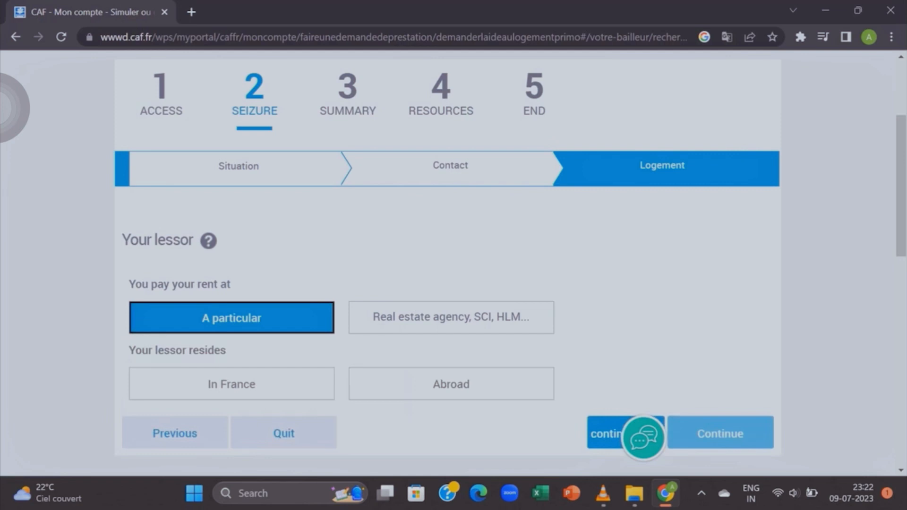
click(451, 317)
click(231, 384)
scroll(451, 259, down, 2)
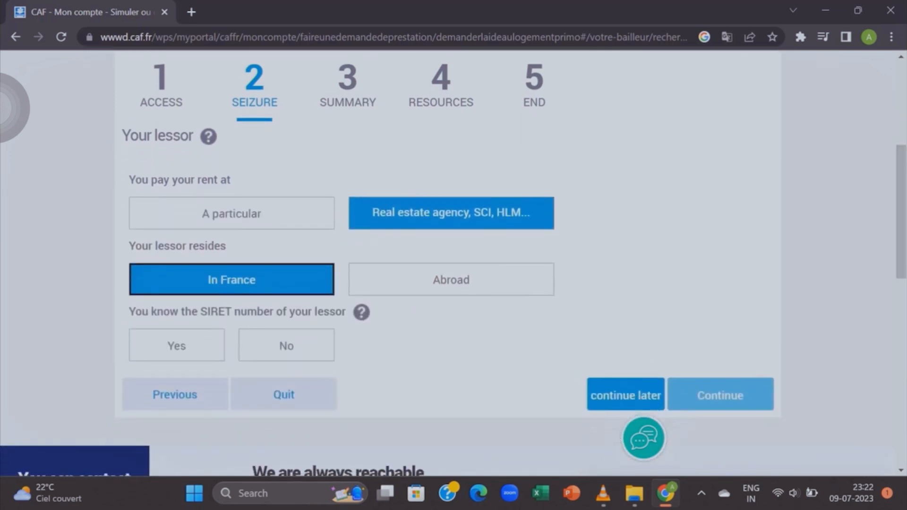
click(177, 346)
scroll(451, 260, down, 2)
click(231, 323)
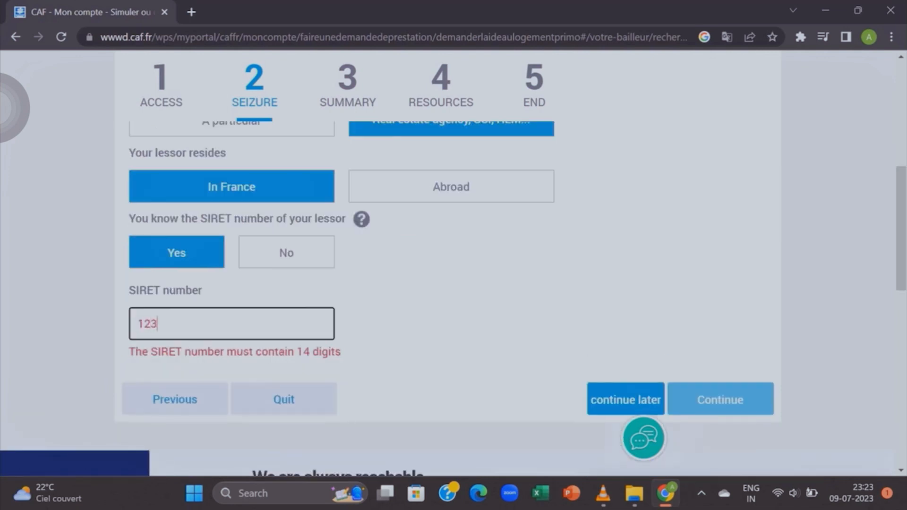
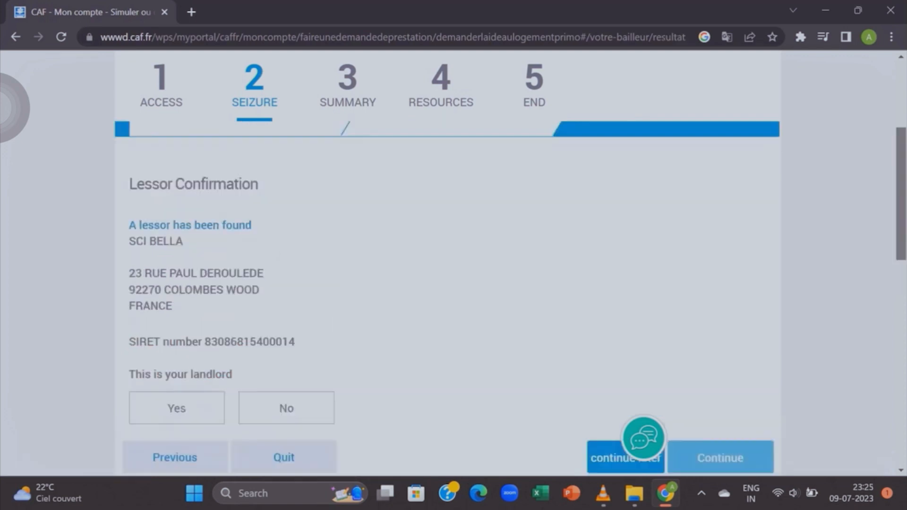
scroll(452, 260, down, 2)
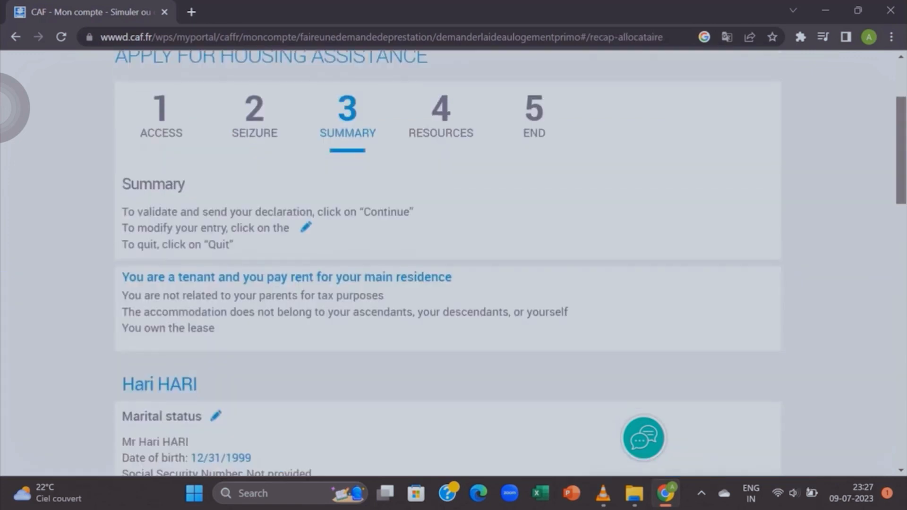
Step: Scroll through the Summary's housing, lessor and further information sections
scroll(448, 263, down, 5)
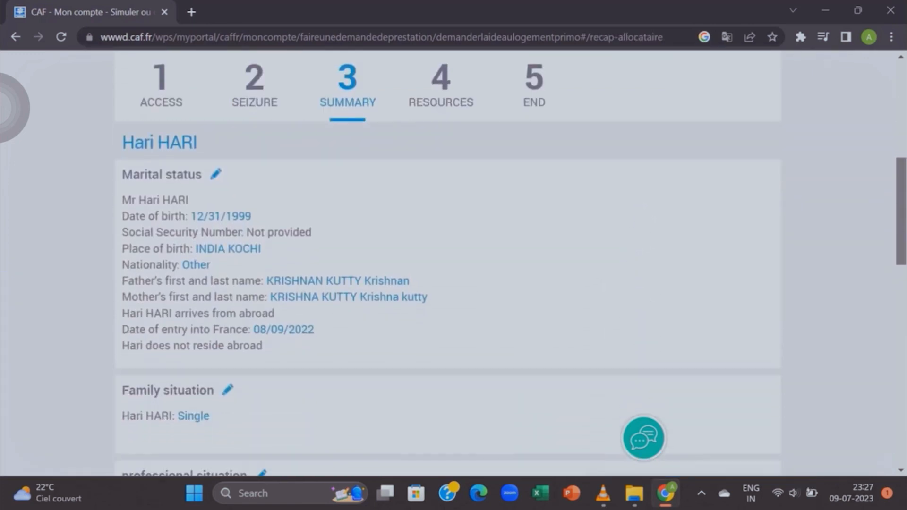
scroll(448, 263, down, 7)
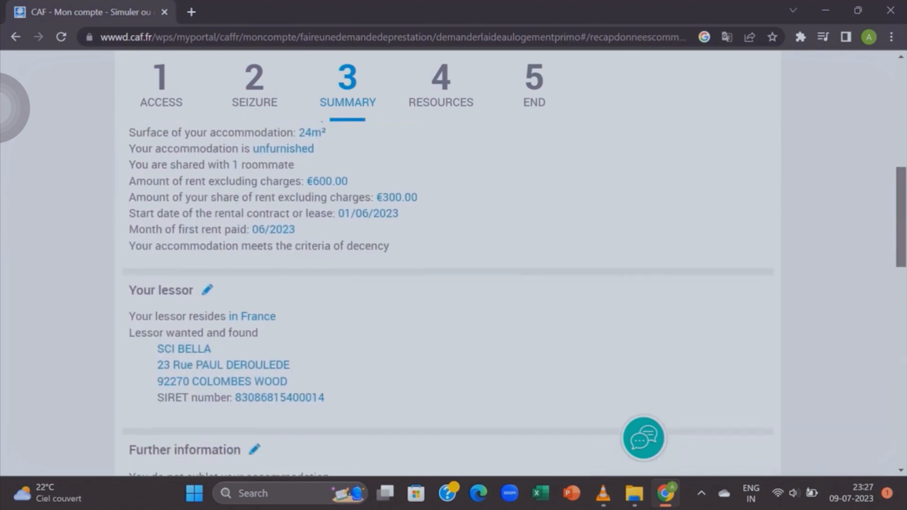
scroll(448, 263, down, 2)
scroll(448, 262, down, 5)
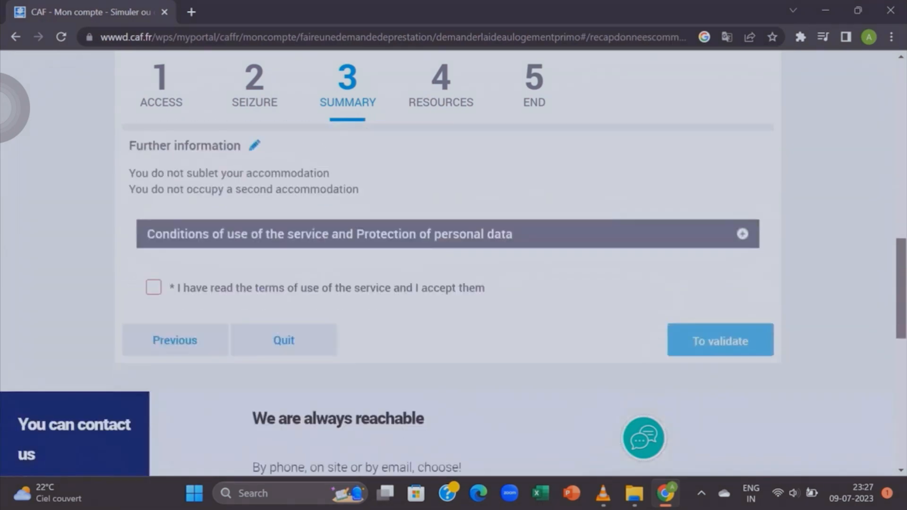